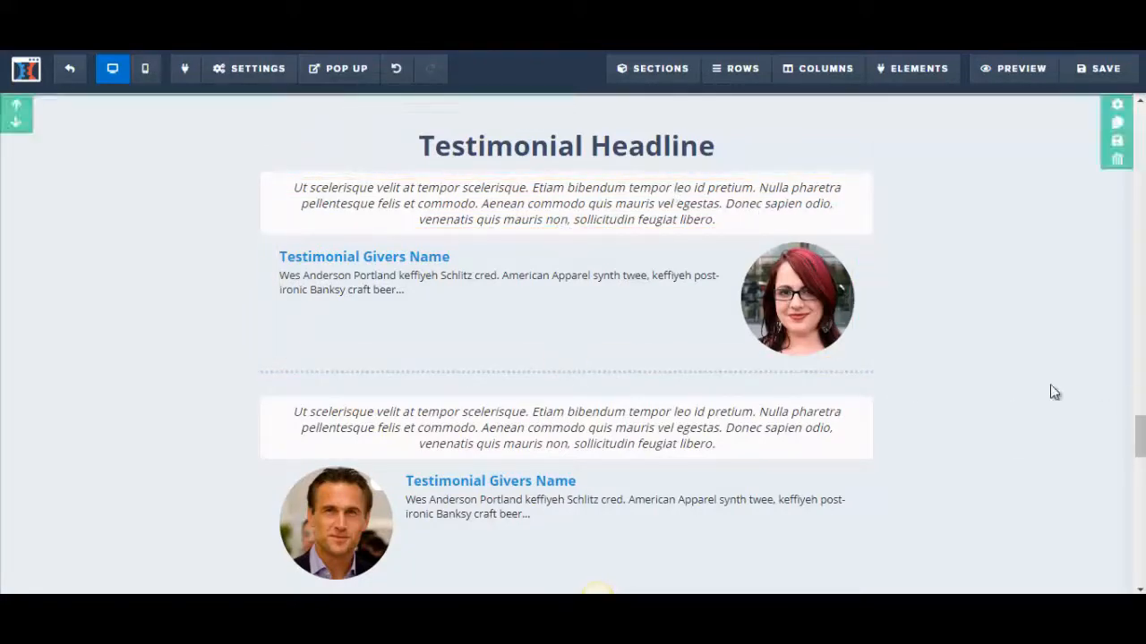
# Step: Replace the testimonial section's headline with "You Don't Have to Take My Word For It..." copied from the Word sales copy
pyautogui.scroll(-1, 886, 245)
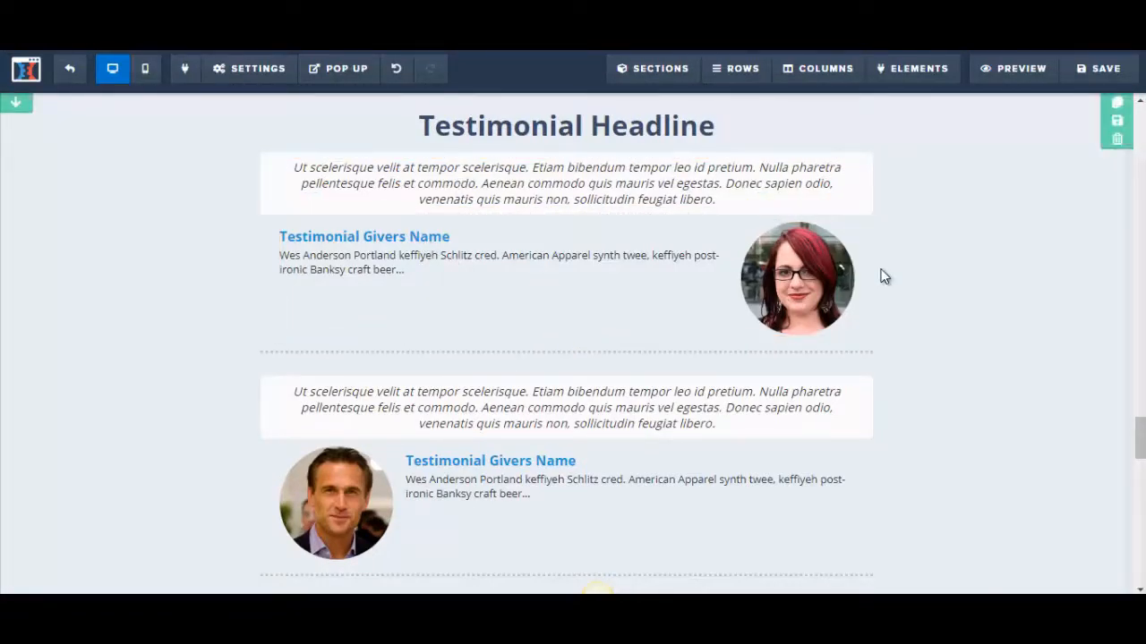
pyautogui.scroll(1, 1041, 332)
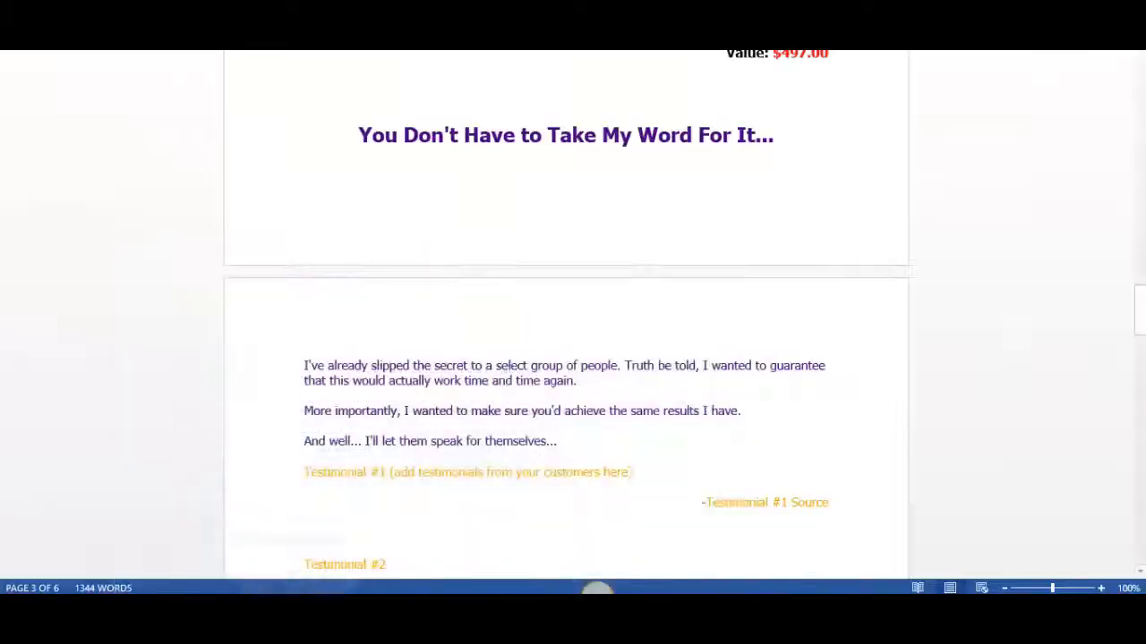
pyautogui.moveTo(360, 133); pyautogui.dragTo(770, 135)
pyautogui.hotkey('ctrl', 'c')
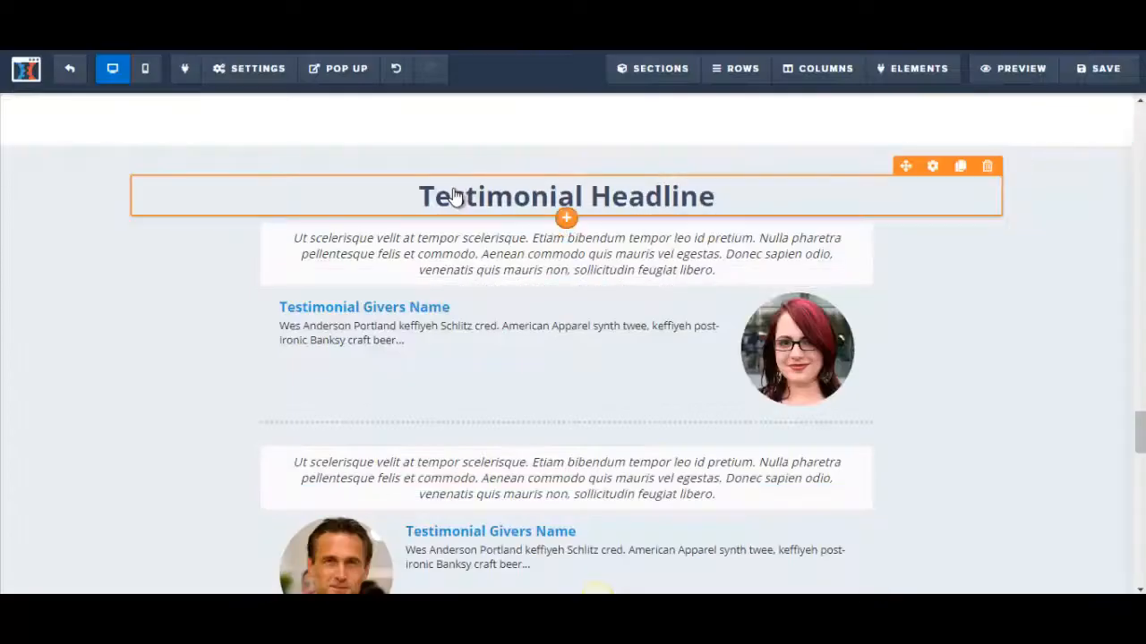
pyautogui.click(423, 194)
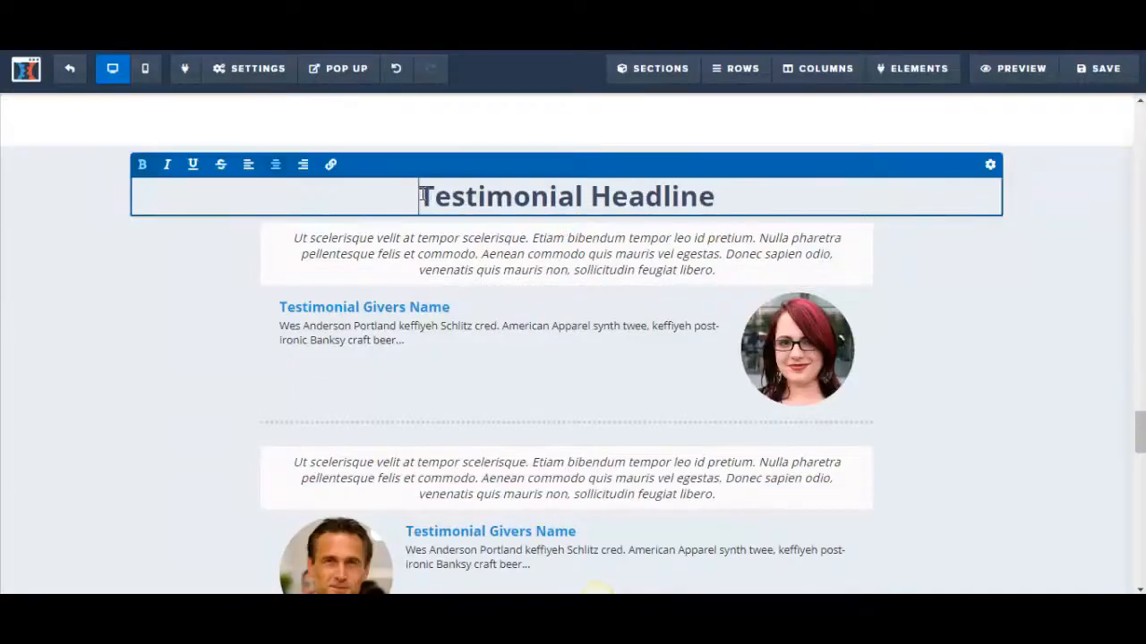
pyautogui.moveTo(421, 194); pyautogui.dragTo(718, 198)
pyautogui.hotkey('ctrl', 'v')
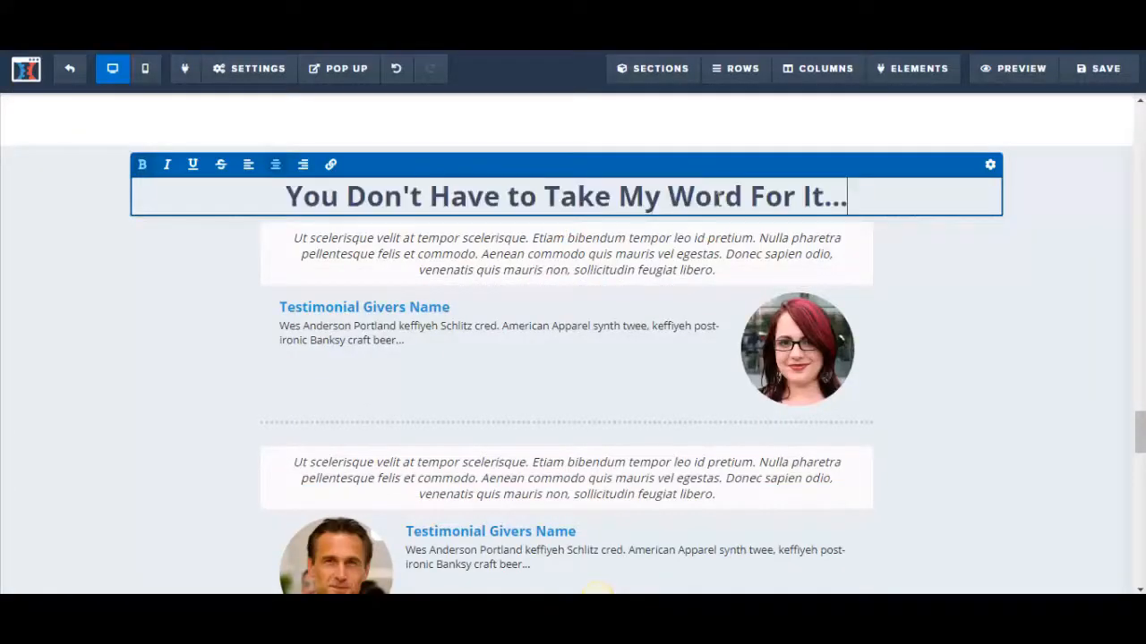
pyautogui.click(422, 348)
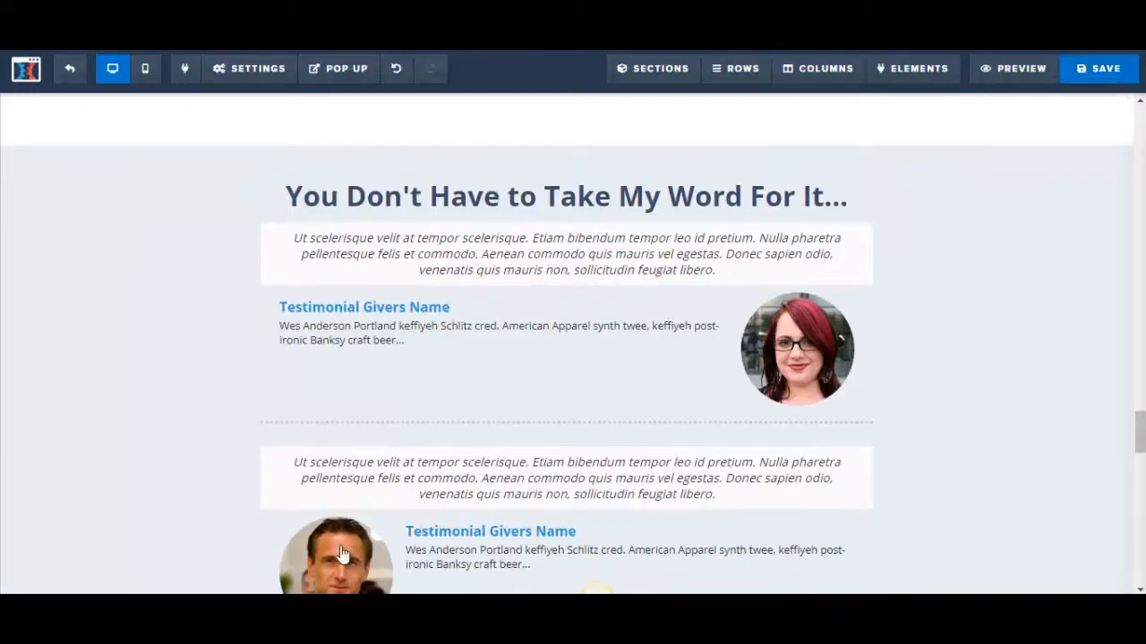
# Step: Copy the three intro paragraphs beginning "I've already slipped the secret" from the Word document and replace the first testimonial quote with them
pyautogui.click(309, 609)
pyautogui.moveTo(305, 368); pyautogui.dragTo(561, 443)
pyautogui.hotkey('ctrl', 'c')
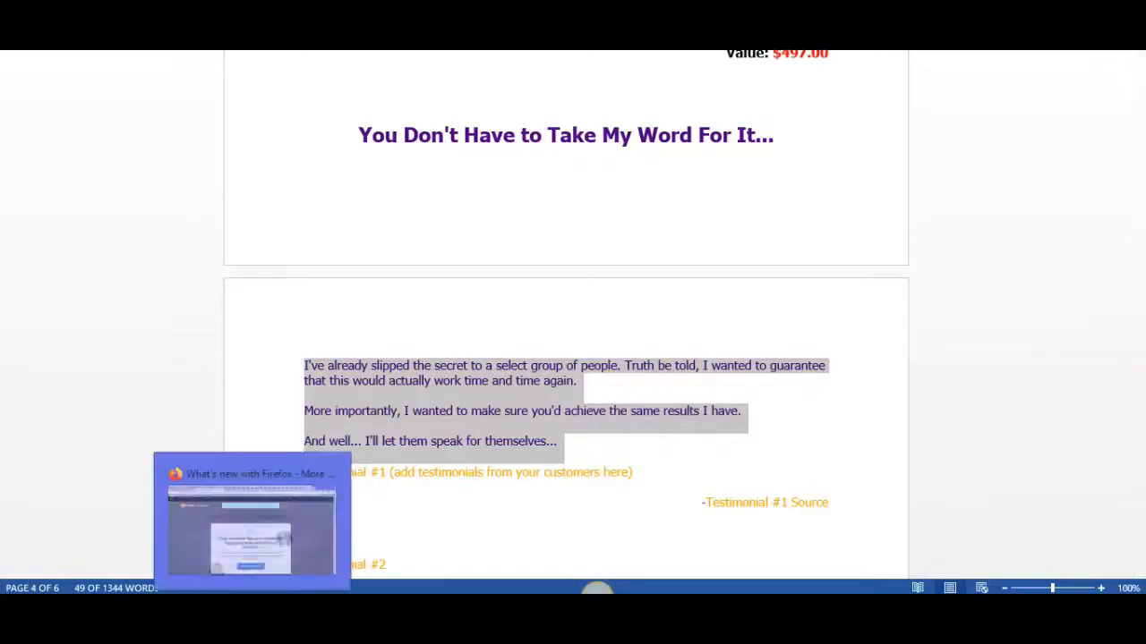
pyautogui.click(244, 608)
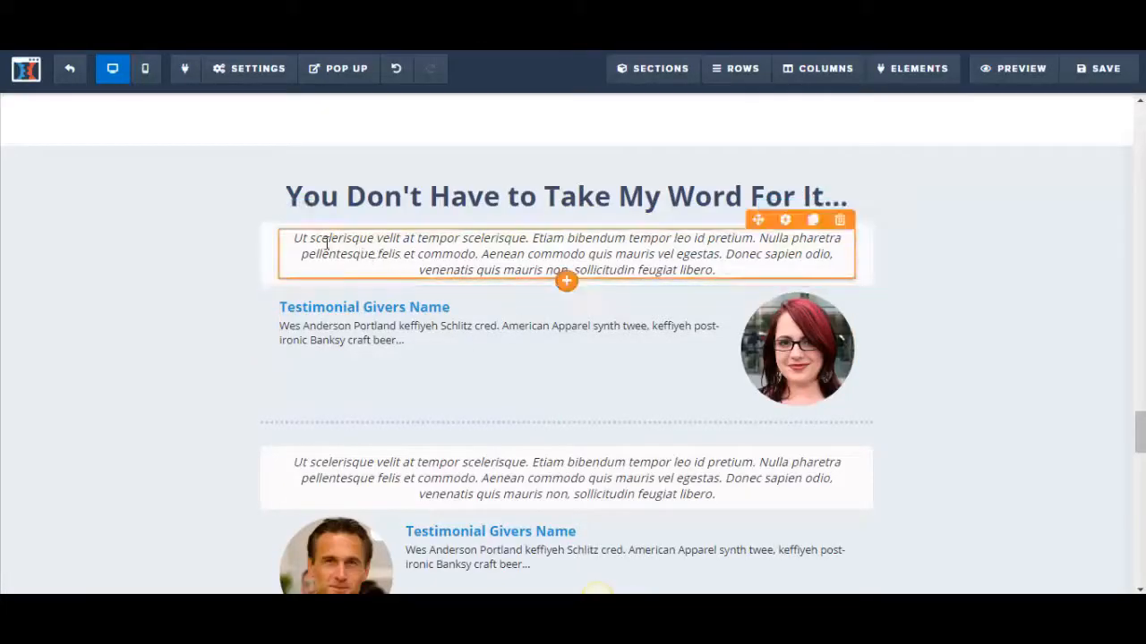
pyautogui.click(295, 240)
pyautogui.moveTo(295, 240); pyautogui.dragTo(760, 266)
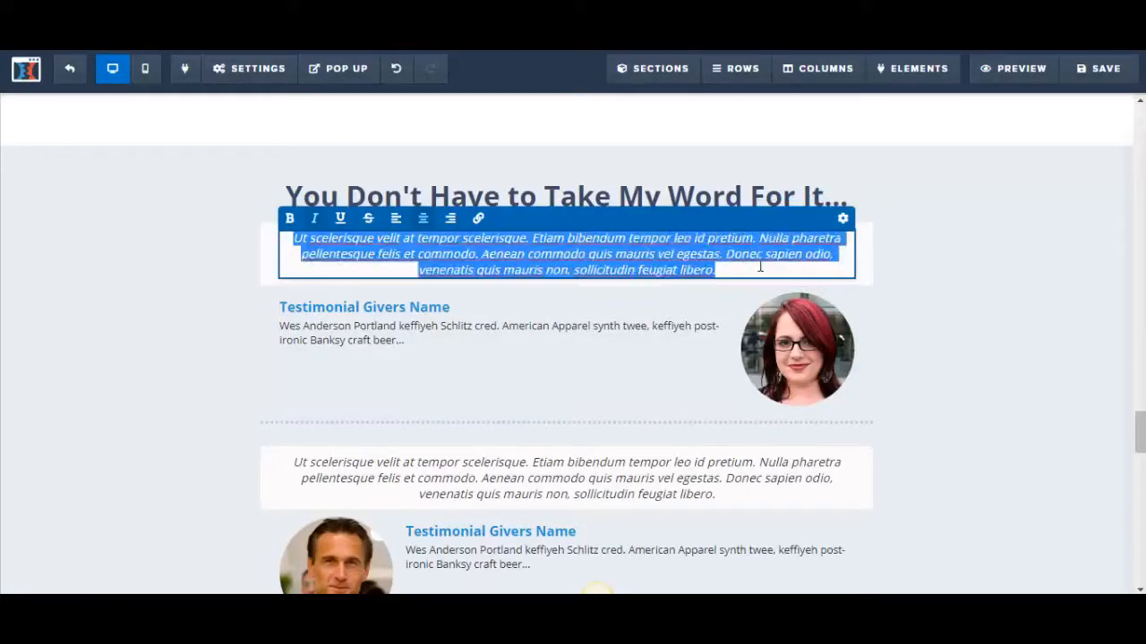
pyautogui.hotkey('ctrl', 'v')
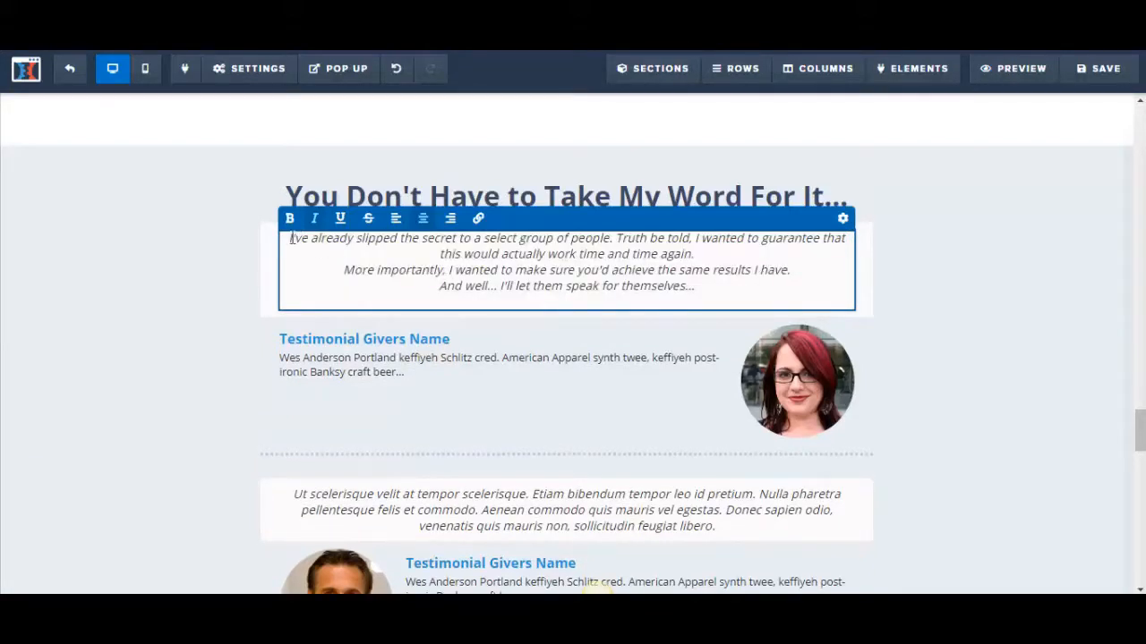
# Step: Left-align all the intro text in the first testimonial quote block
pyautogui.moveTo(291, 240); pyautogui.dragTo(472, 254)
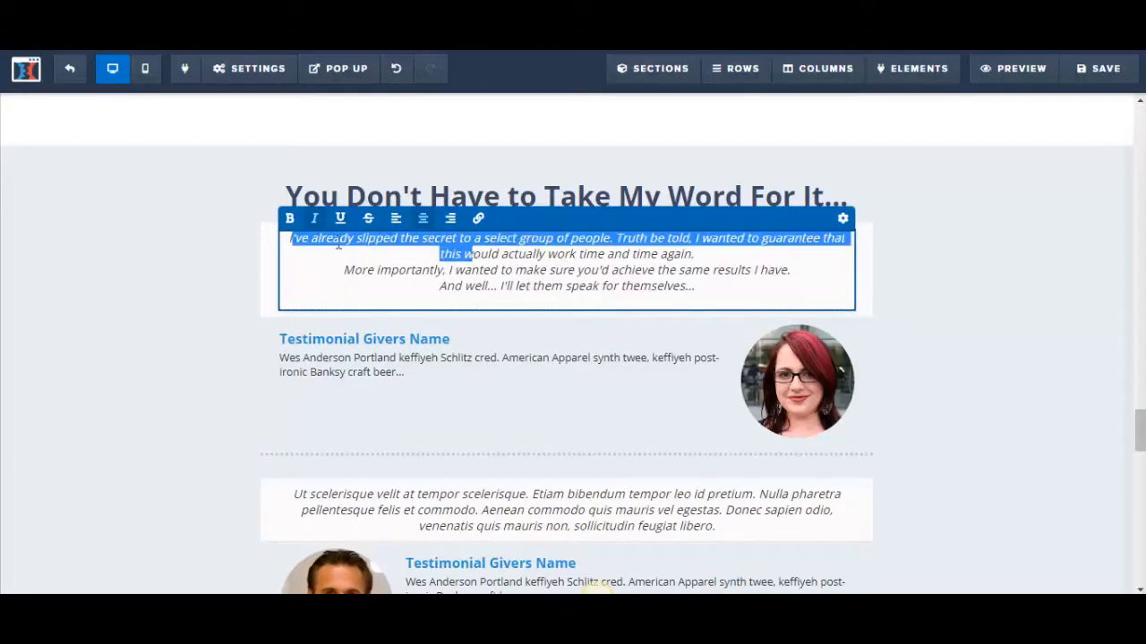
pyautogui.click(291, 242)
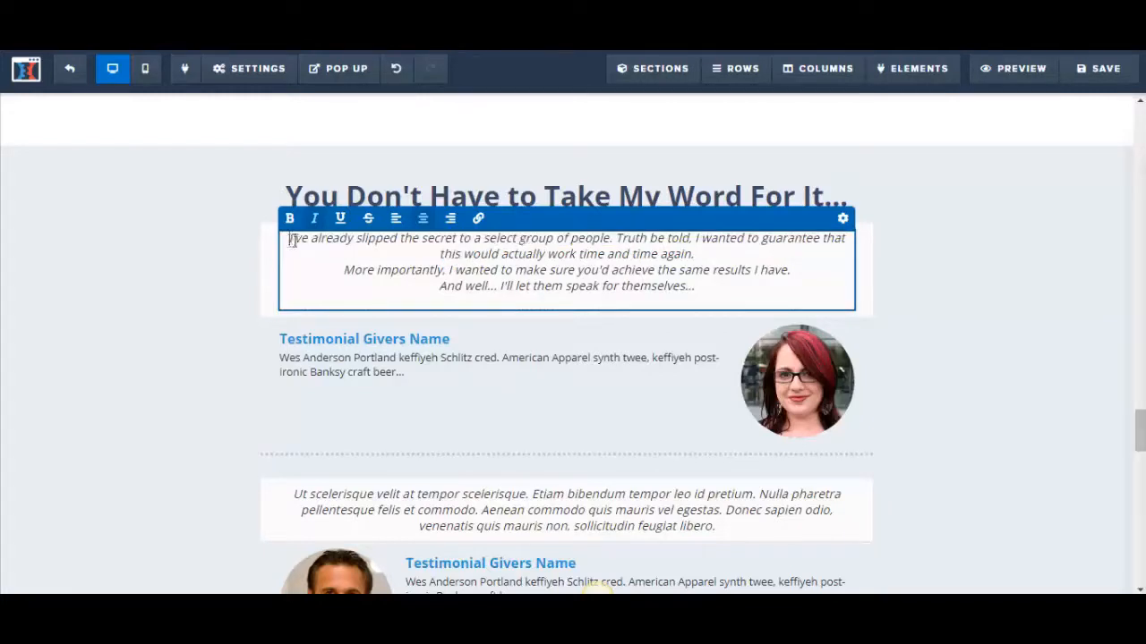
pyautogui.moveTo(292, 242); pyautogui.dragTo(714, 296)
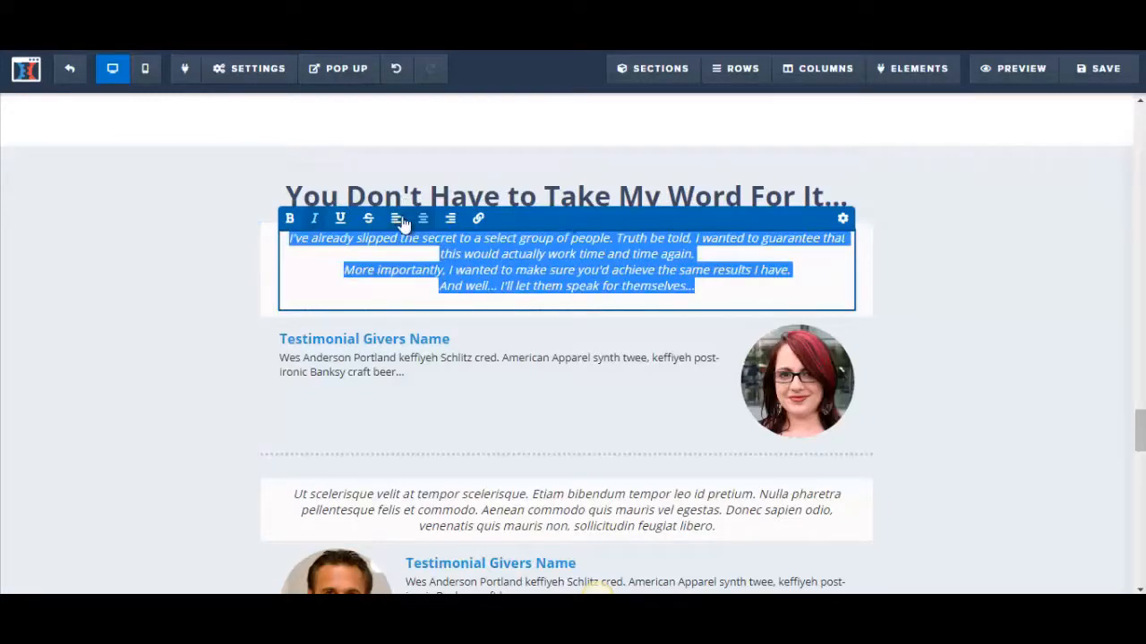
pyautogui.click(396, 218)
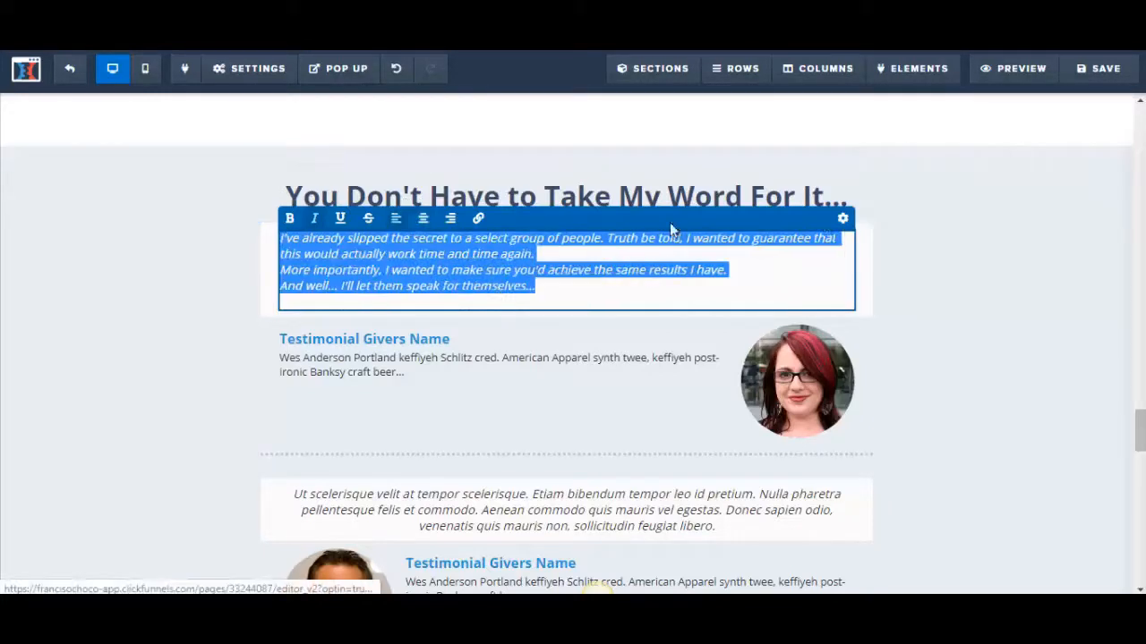
# Step: Increase the font size of the first testimonial quote block and save the page
pyautogui.click(842, 220)
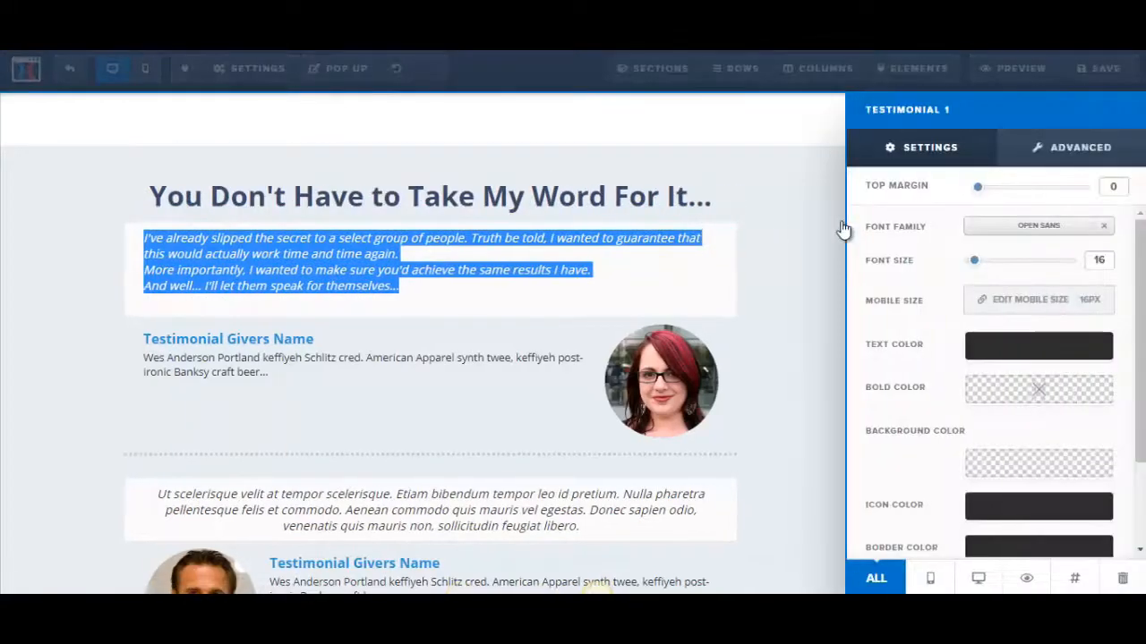
pyautogui.click(978, 261)
pyautogui.moveTo(985, 269); pyautogui.dragTo(987, 267)
pyautogui.click(609, 294)
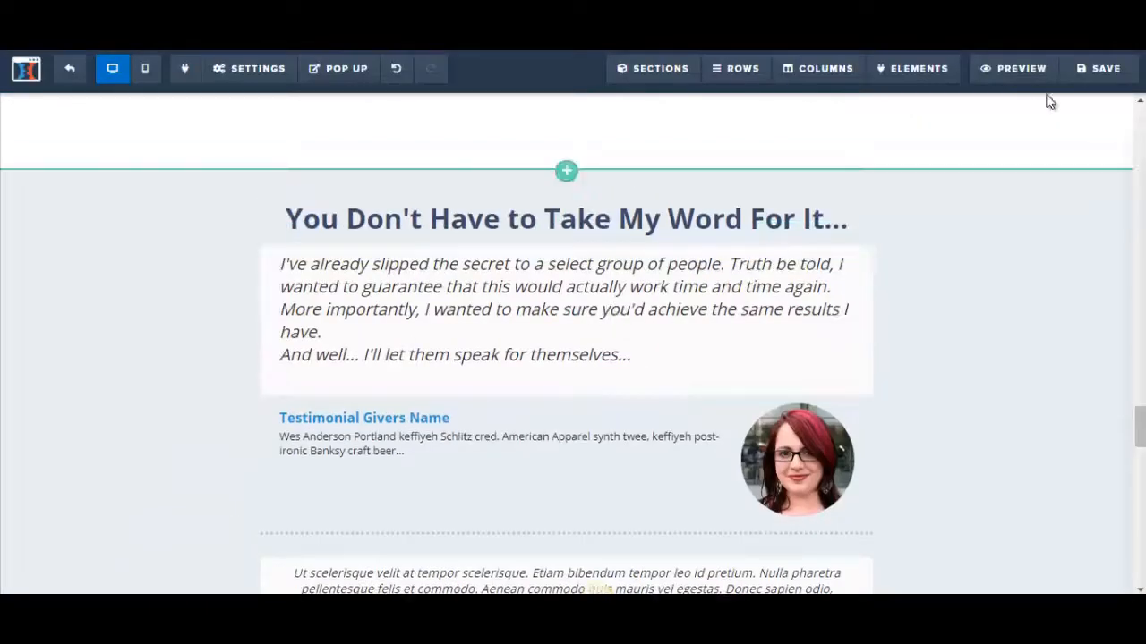
pyautogui.click(1098, 70)
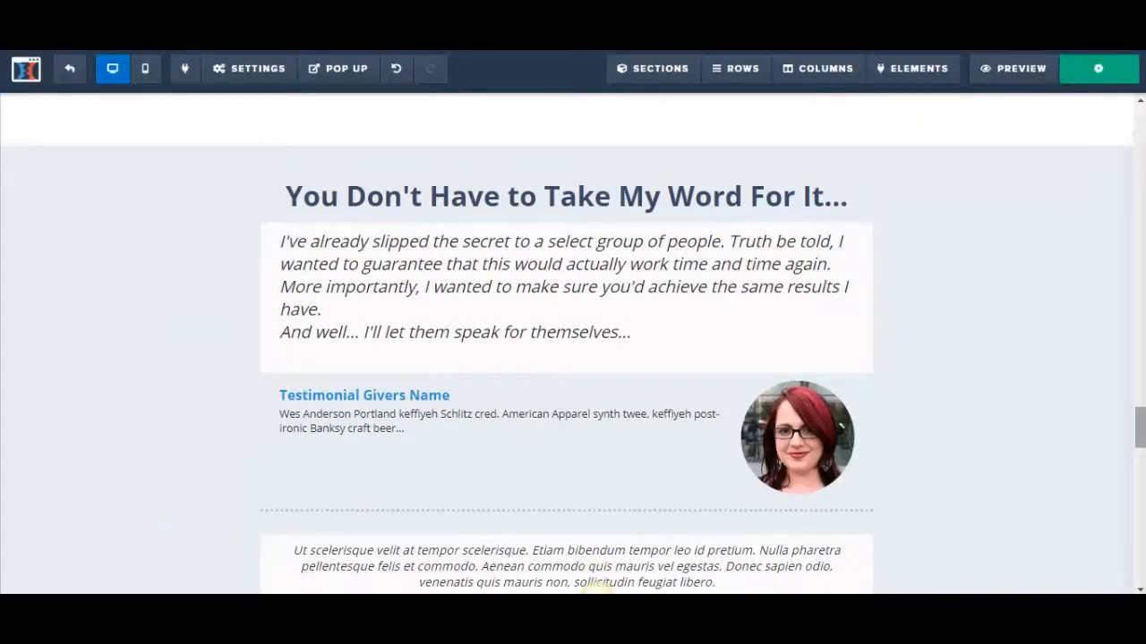
# Step: Replace the first testimonial giver's placeholder name with the customer's full name and set the text below it to "Product is awesome!"
pyautogui.scroll(-3, 596, 586)
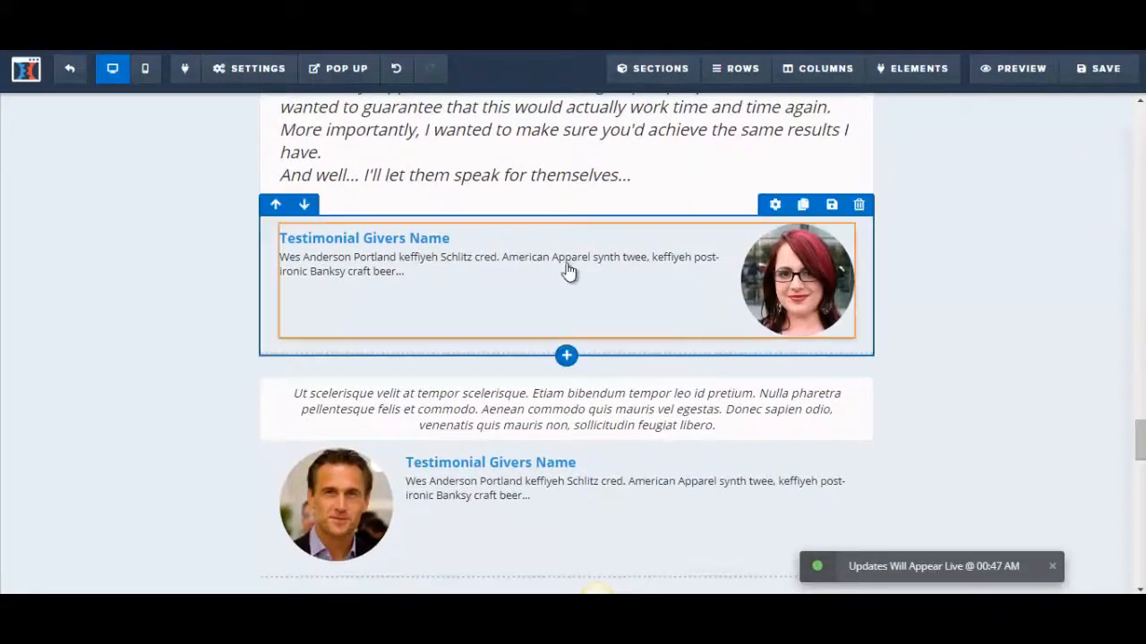
pyautogui.click(326, 238)
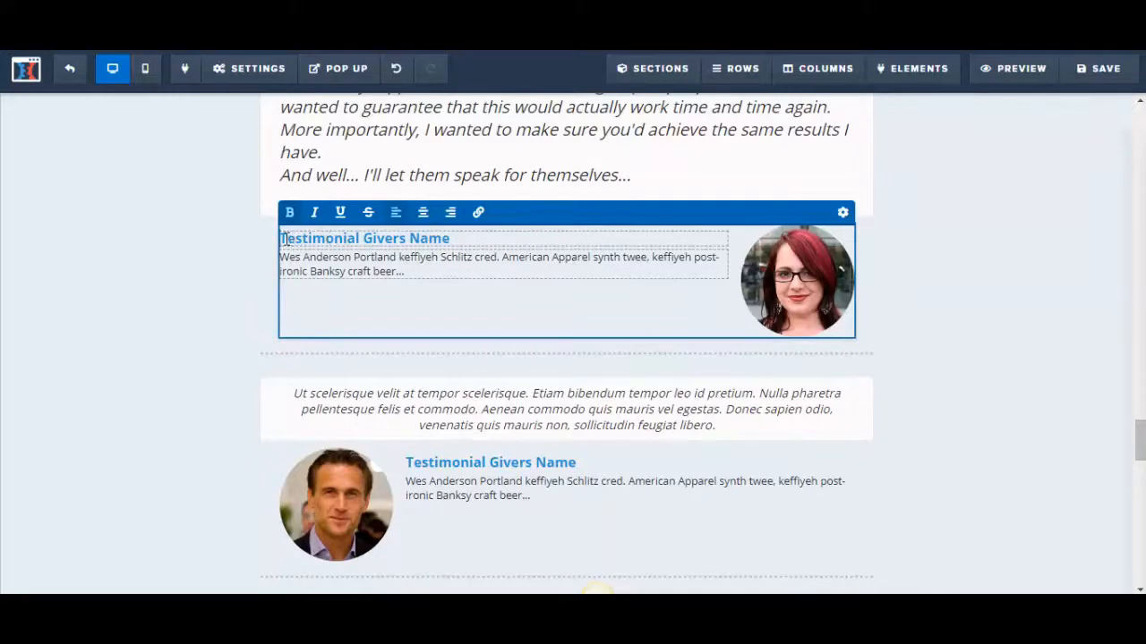
pyautogui.moveTo(284, 238); pyautogui.dragTo(464, 236)
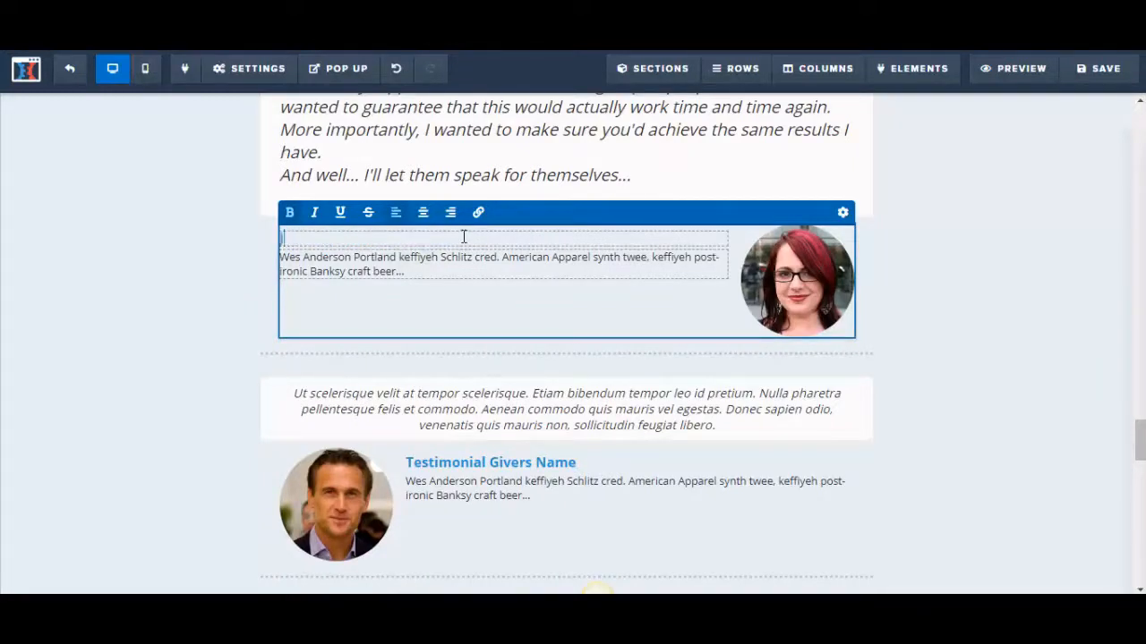
pyautogui.write('Julie Jackson')
pyautogui.press('super+c')
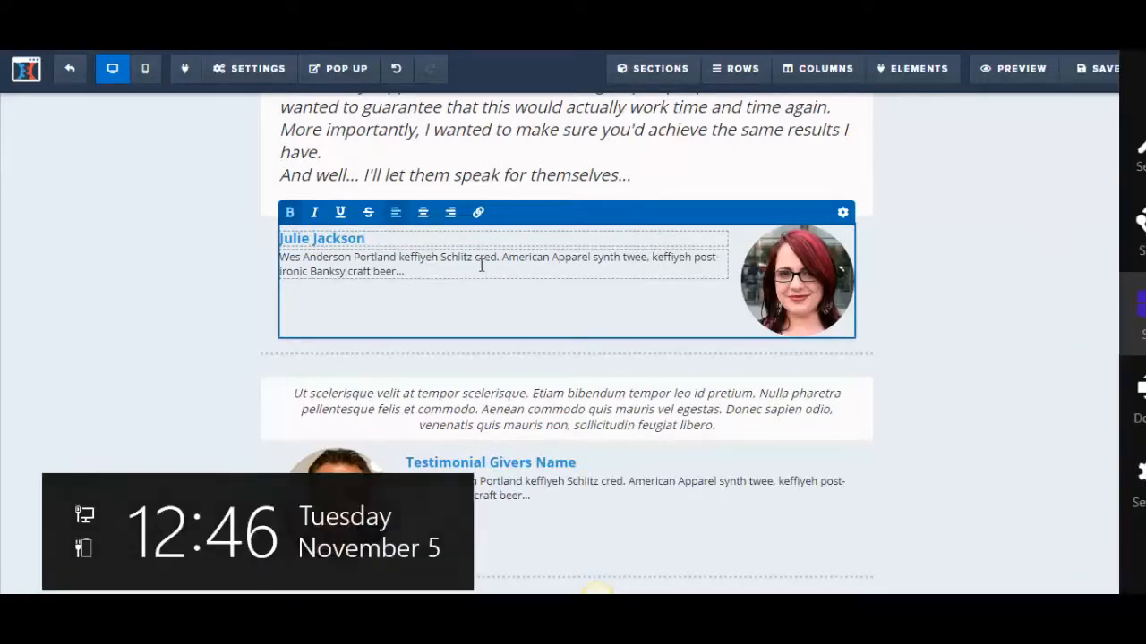
pyautogui.moveTo(281, 257); pyautogui.dragTo(446, 272)
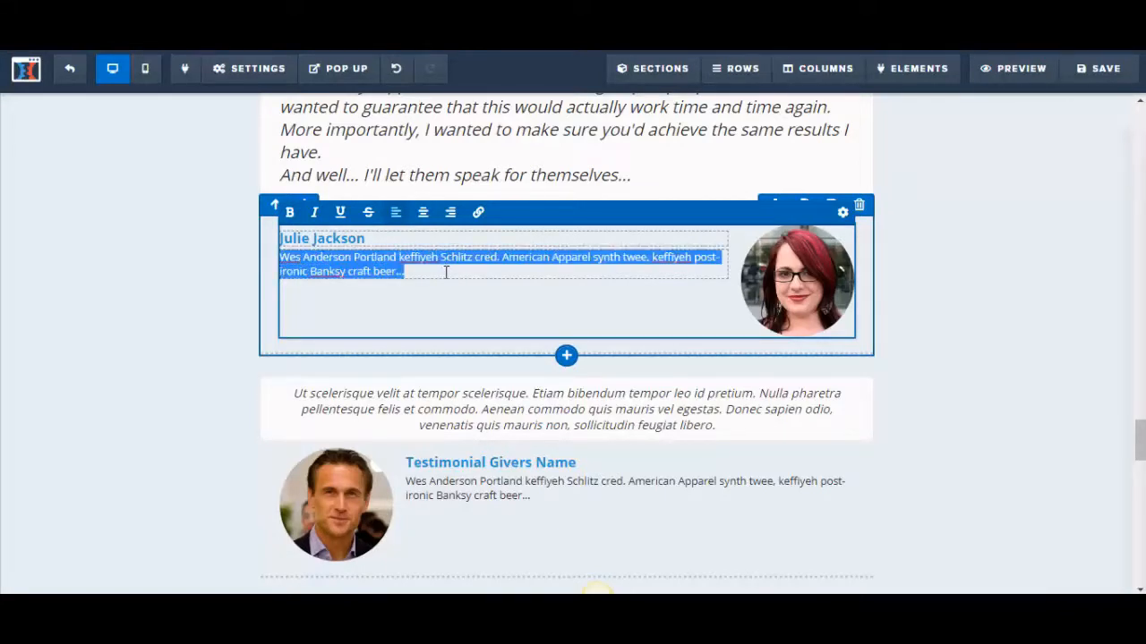
pyautogui.write('Product')
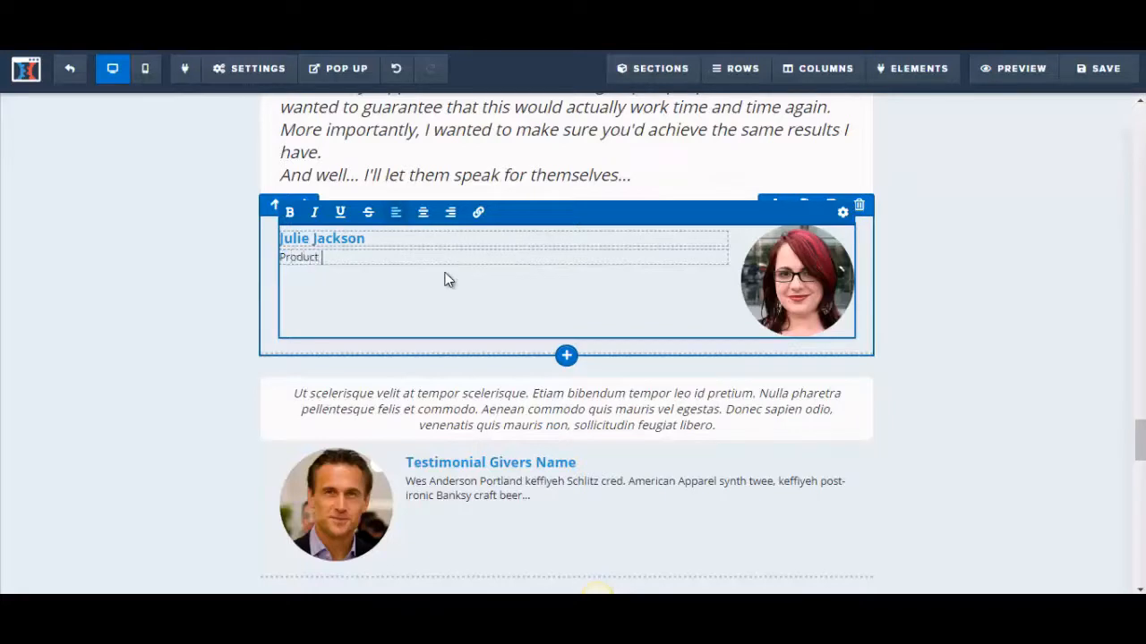
pyautogui.write(' is awesome!')
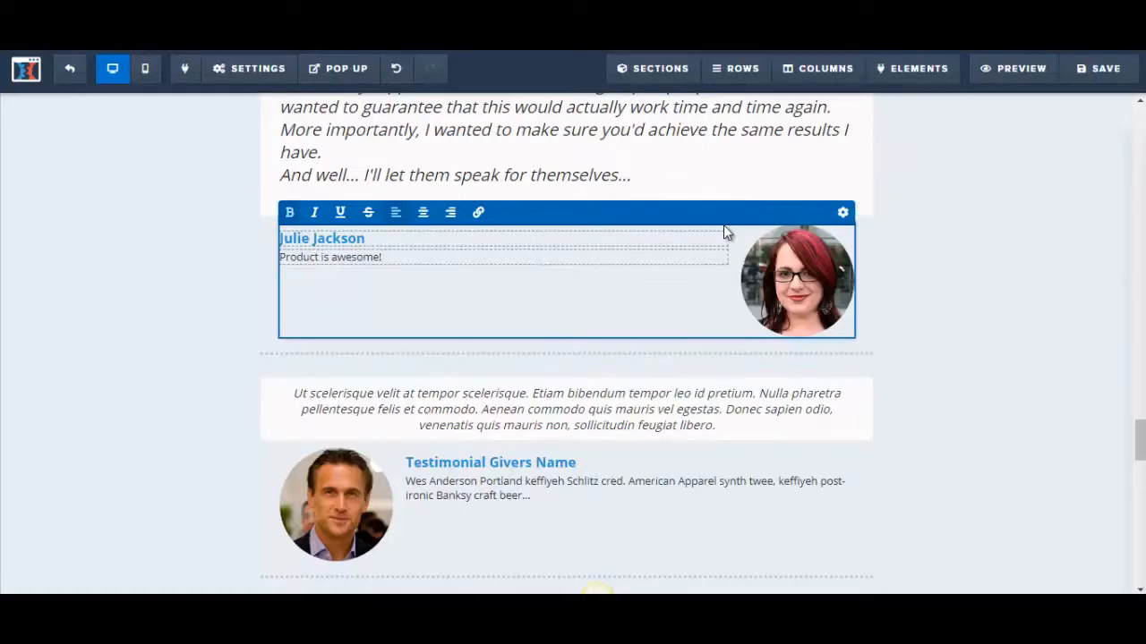
# Step: Try the Image / Text layout on the first testimonial giver's block, and switch it back to Text / Image
pyautogui.click(844, 214)
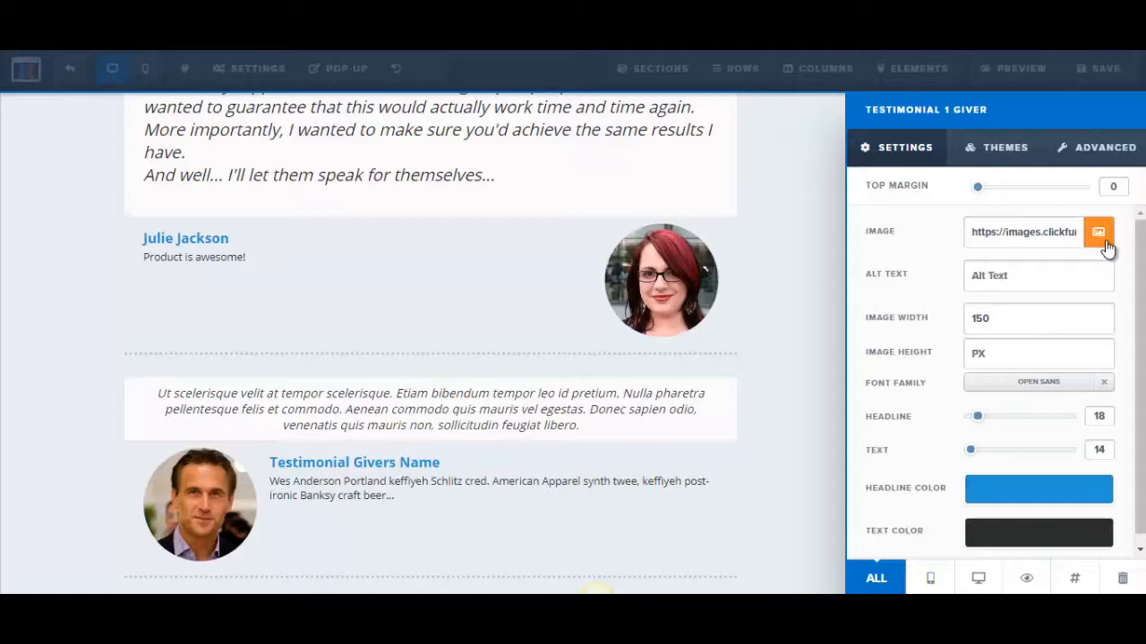
pyautogui.click(1087, 148)
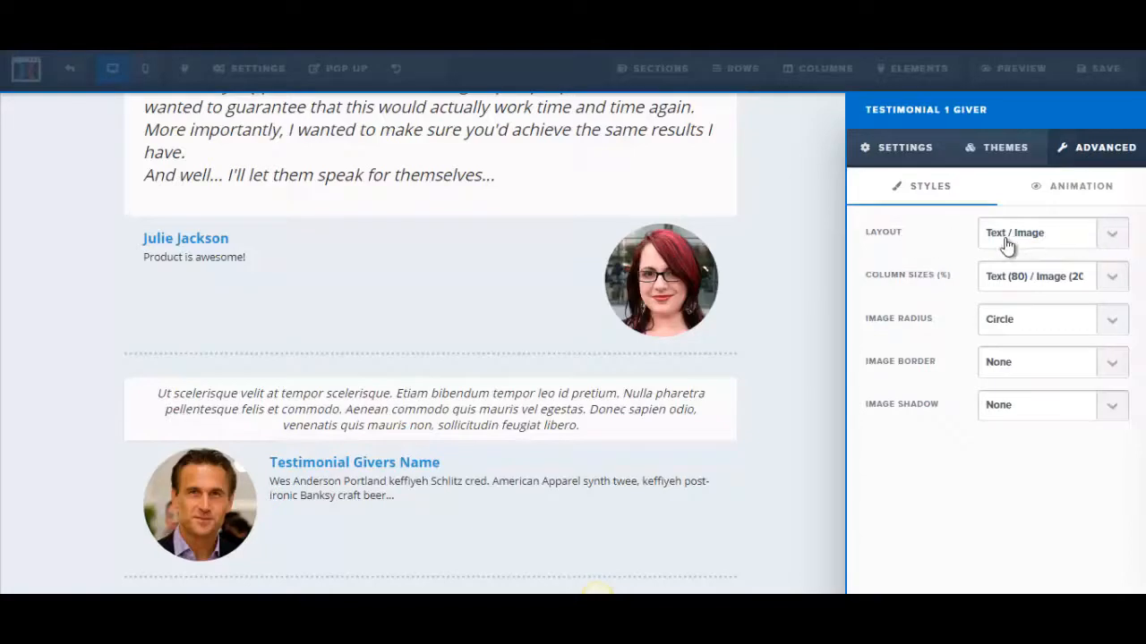
pyautogui.click(1111, 238)
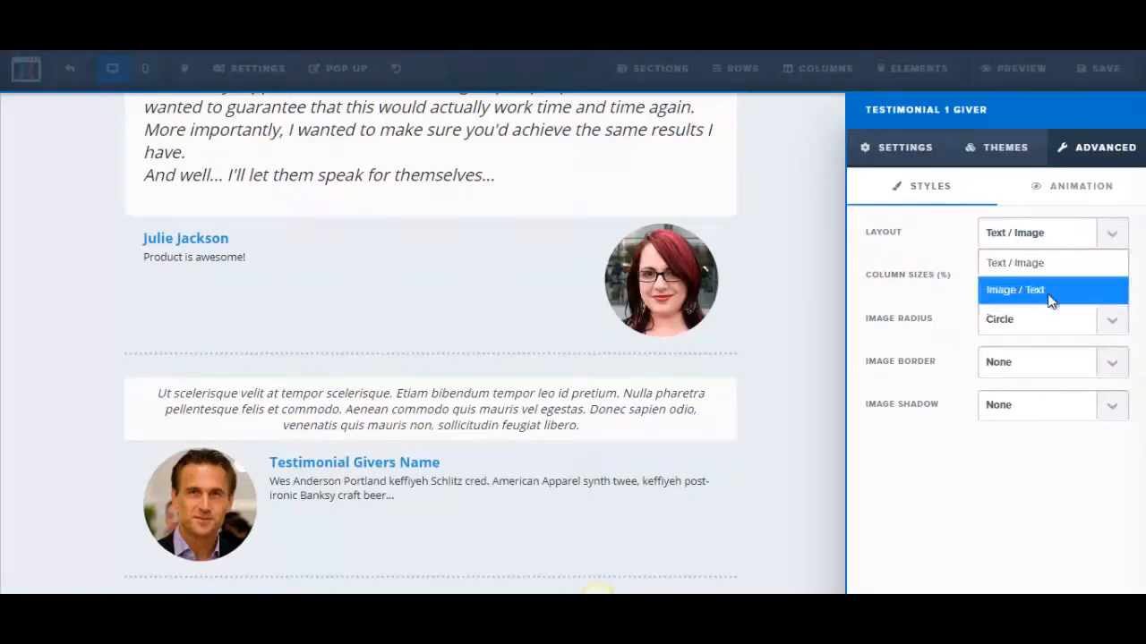
pyautogui.click(1049, 292)
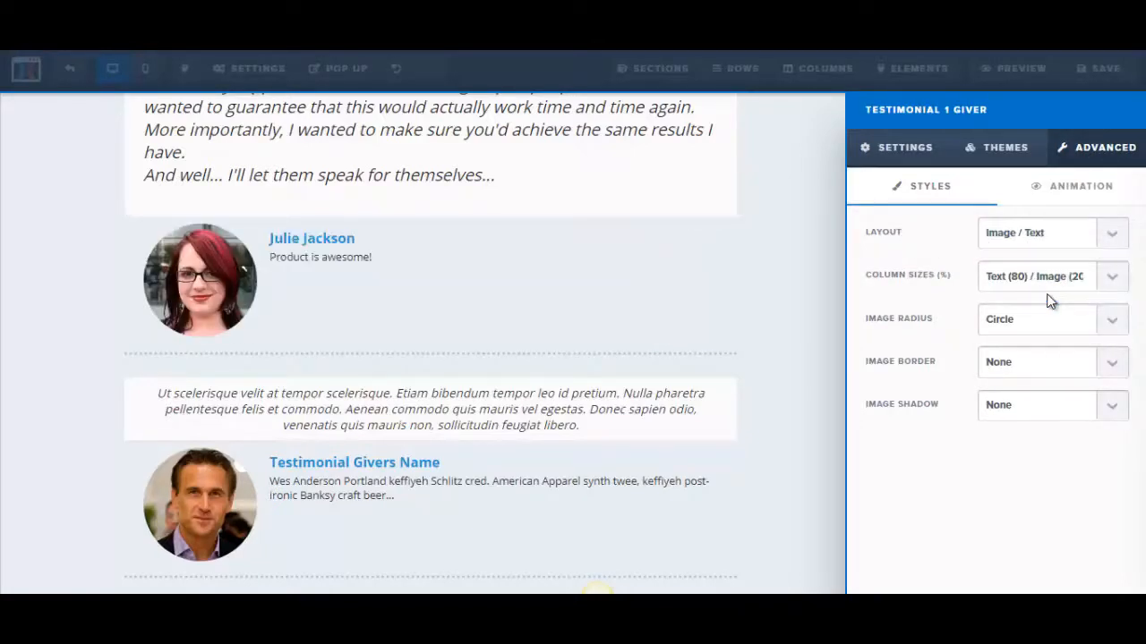
pyautogui.click(1108, 232)
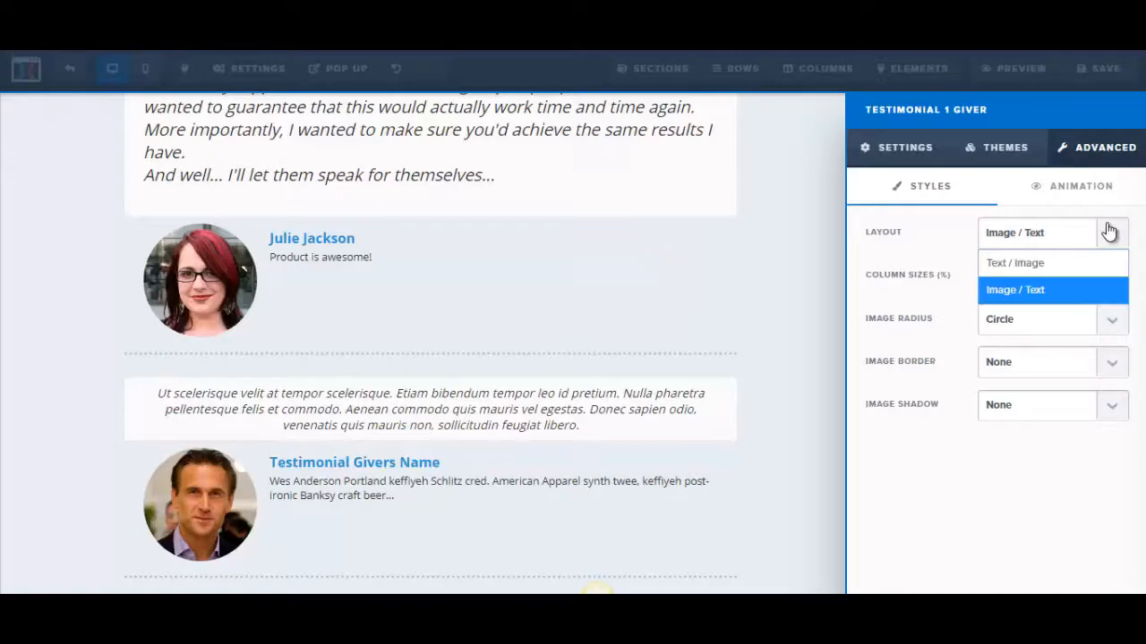
pyautogui.click(1054, 266)
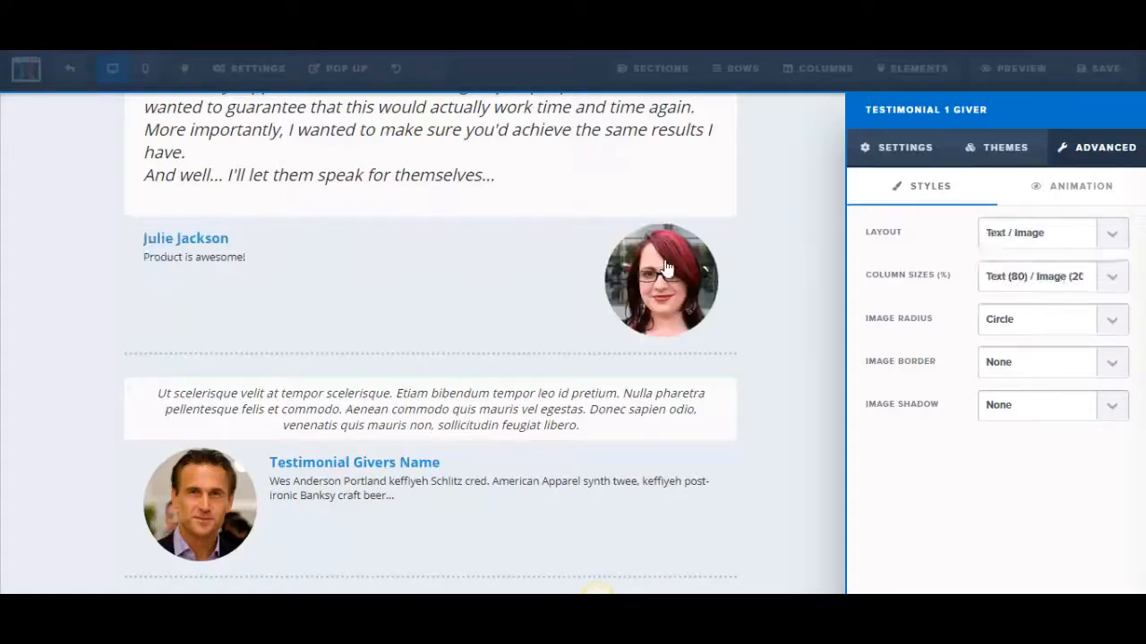
pyautogui.click(541, 291)
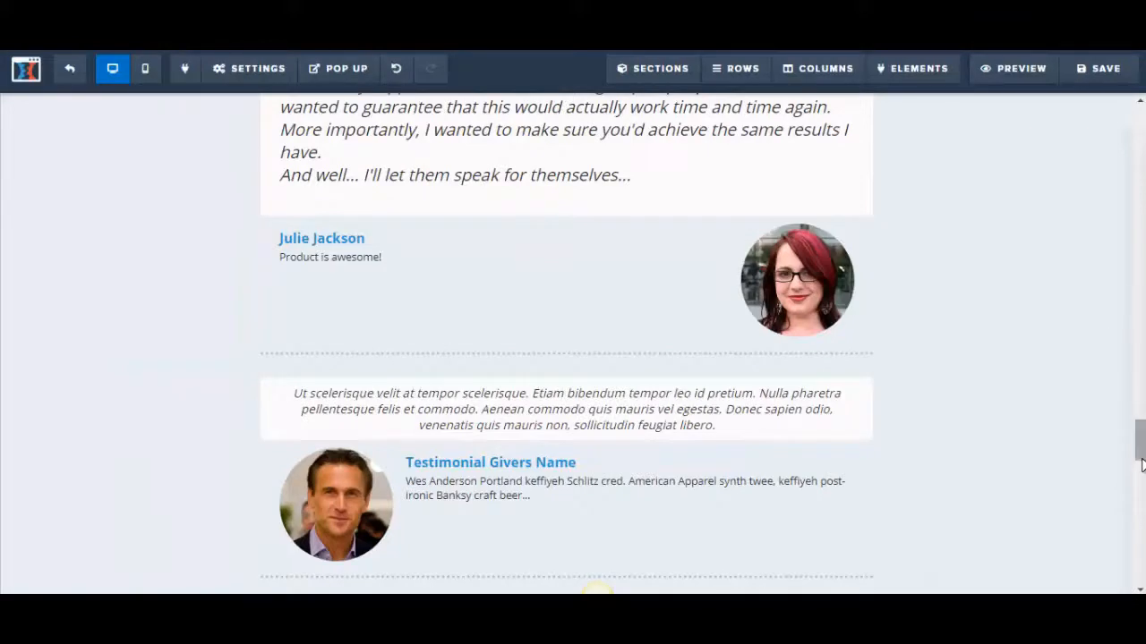
# Step: Save the page with the edited first testimonial
pyautogui.moveTo(1142, 461); pyautogui.dragTo(1142, 472)
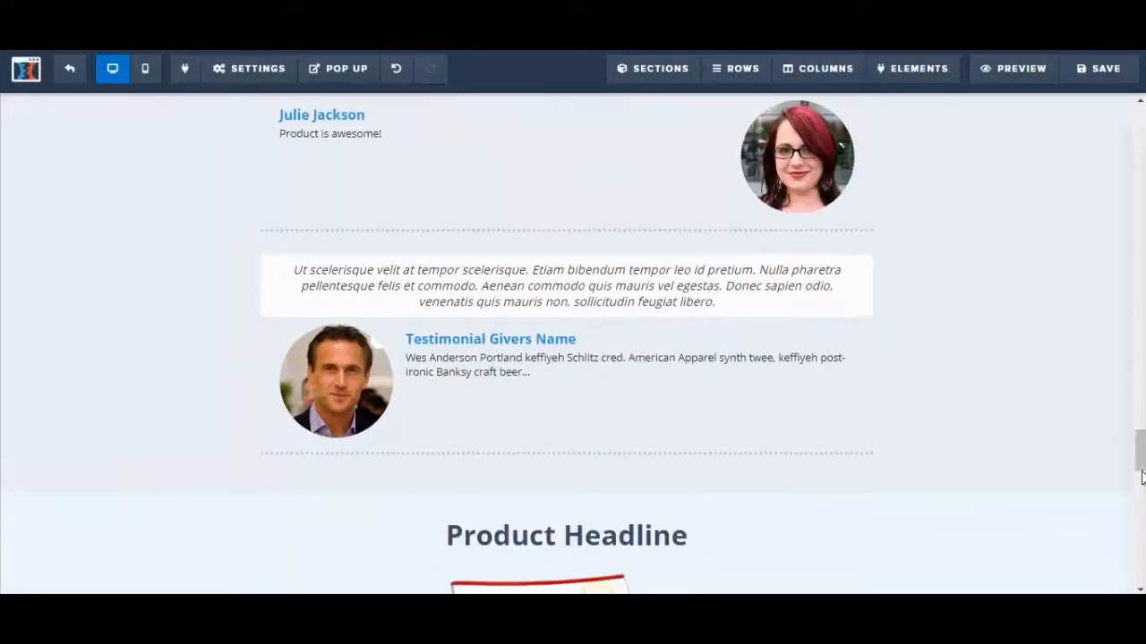
pyautogui.click(1105, 69)
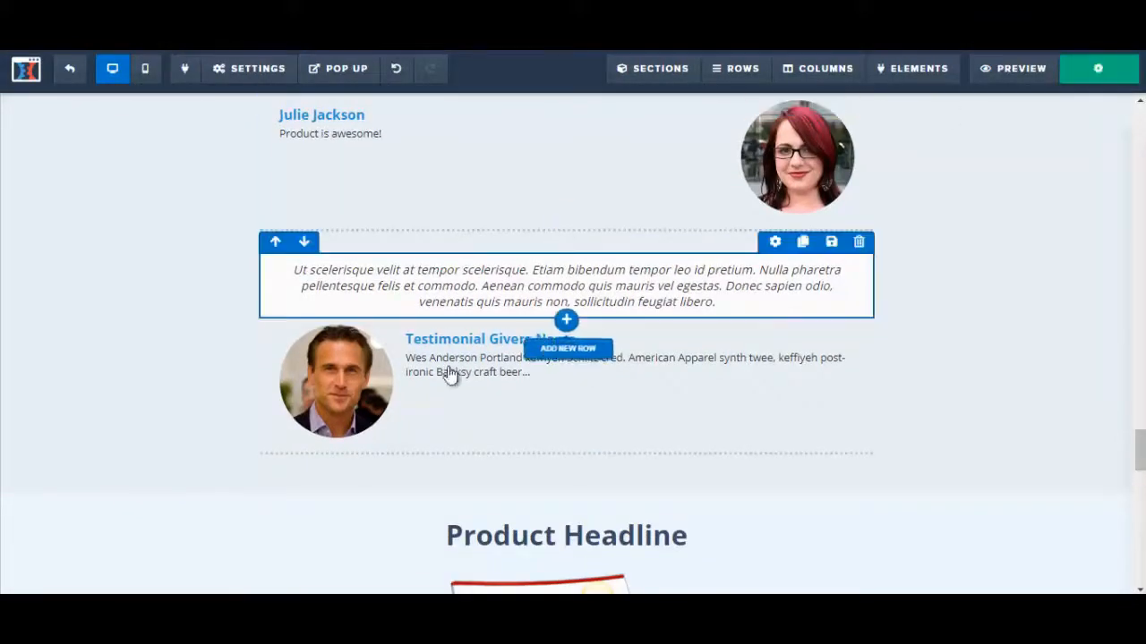
pyautogui.click(397, 289)
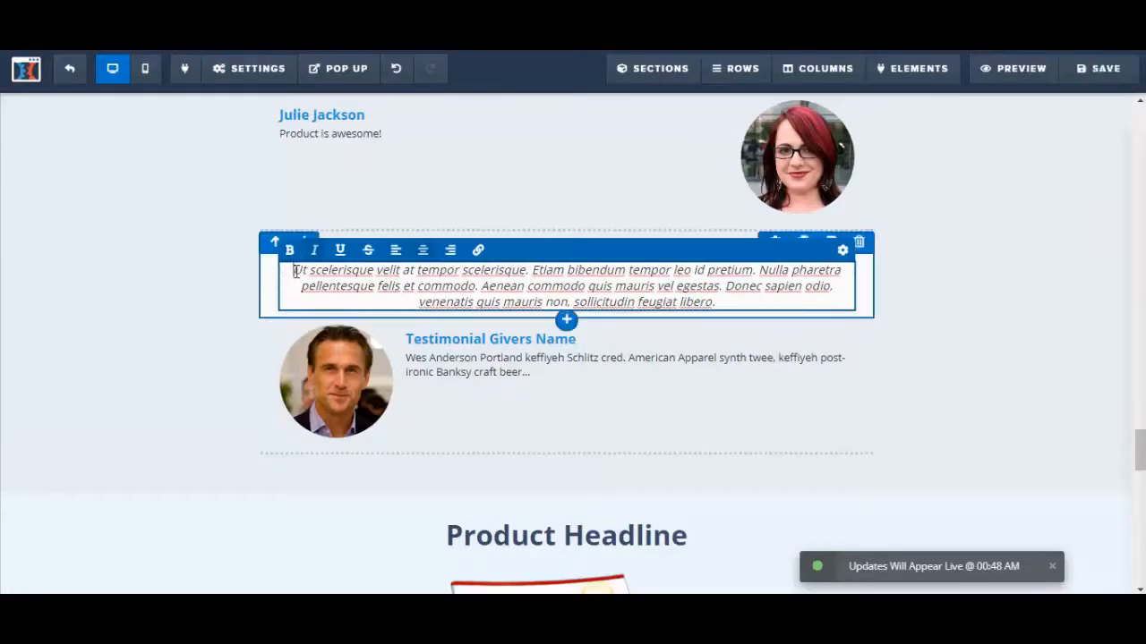
pyautogui.moveTo(296, 270); pyautogui.dragTo(780, 302)
pyautogui.scroll(4, 780, 302)
pyautogui.scroll(-2, 1030, 439)
pyautogui.click(1023, 442)
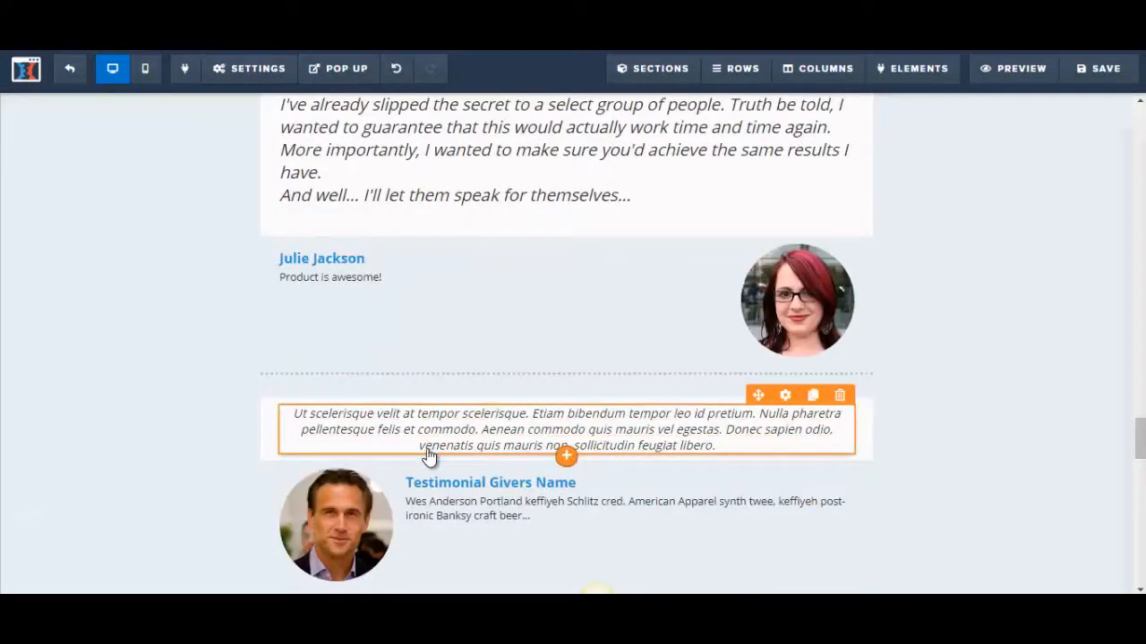
# Step: Replace the copy in the first testimonial's quote block with "Product is awesome!"
pyautogui.scroll(1, 1138, 434)
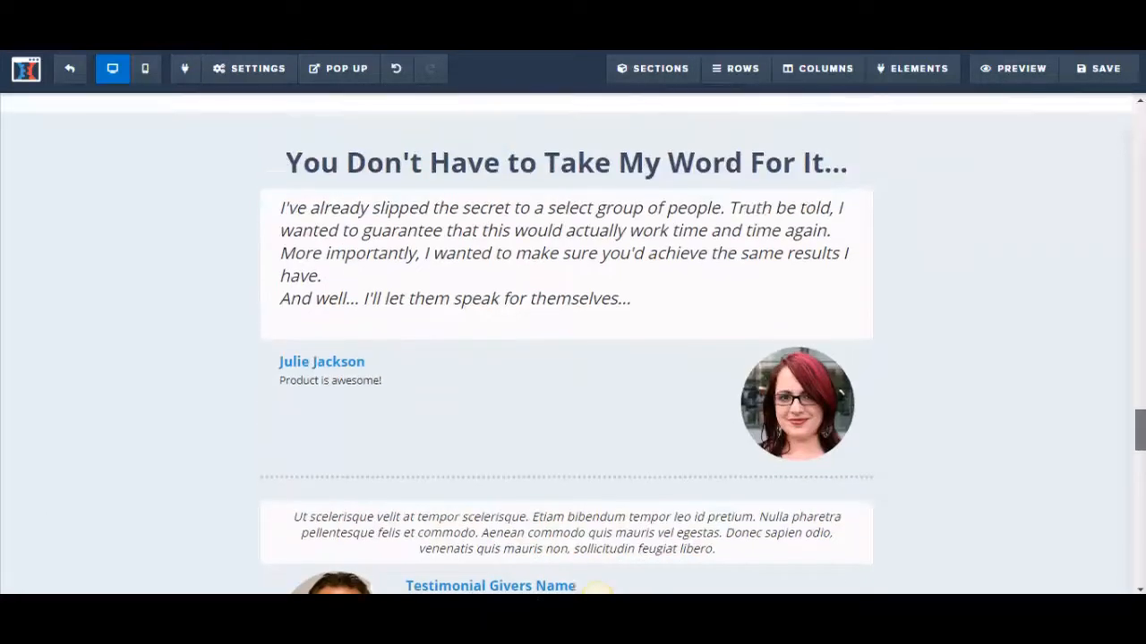
pyautogui.scroll(1, 1139, 434)
pyautogui.click(301, 340)
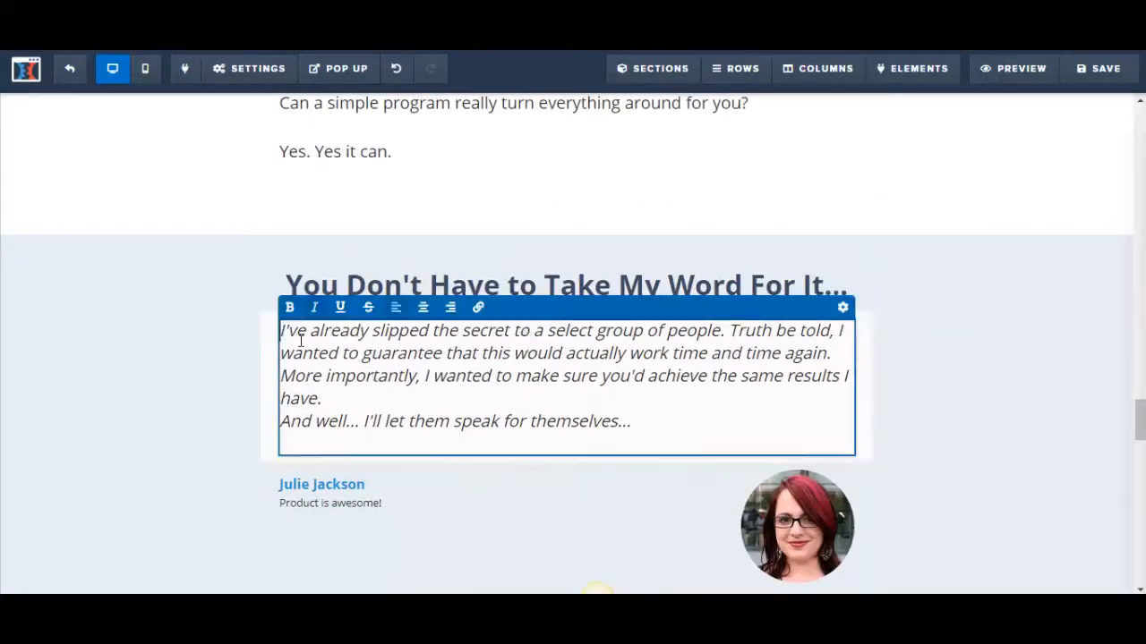
pyautogui.moveTo(280, 331); pyautogui.dragTo(662, 424)
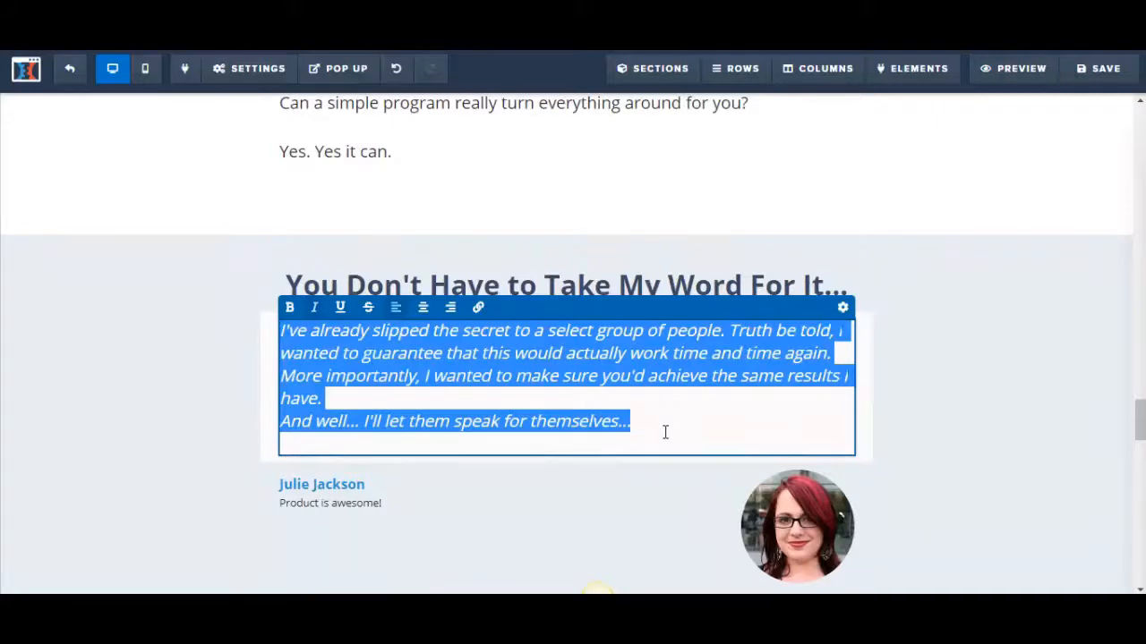
pyautogui.press('BackSpace')
pyautogui.write('Product i')
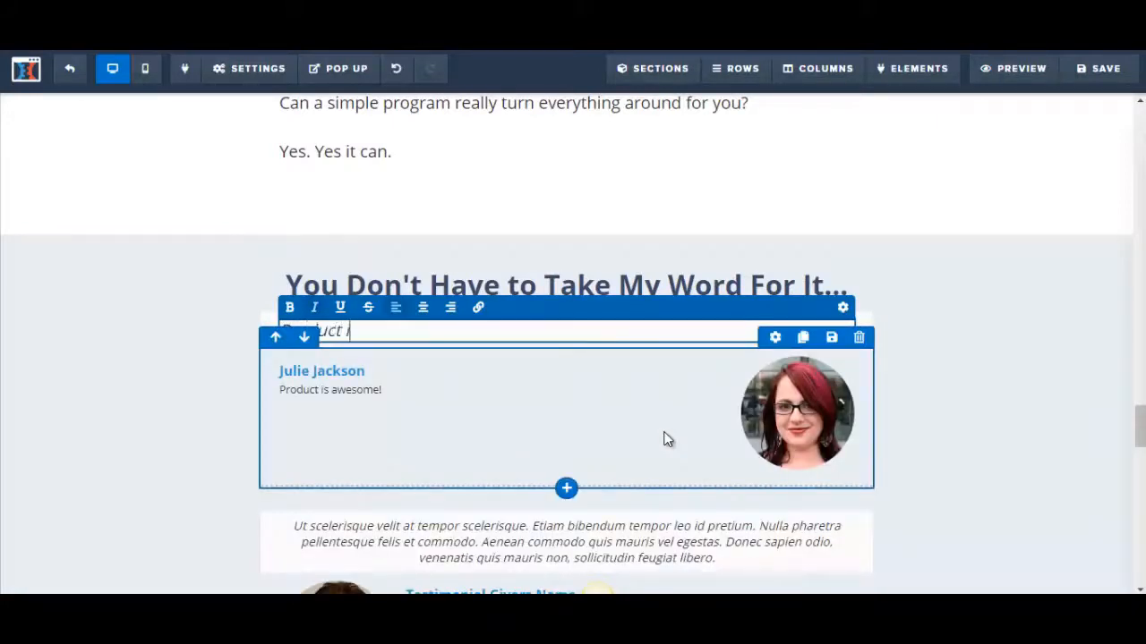
pyautogui.write('s awesome!')
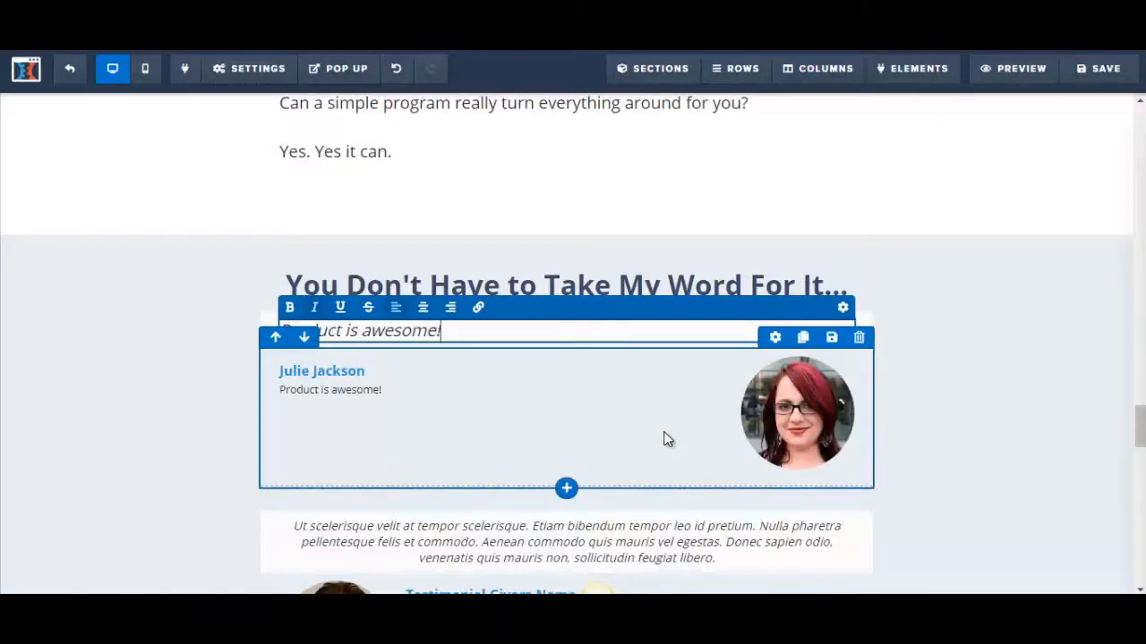
pyautogui.click(1027, 439)
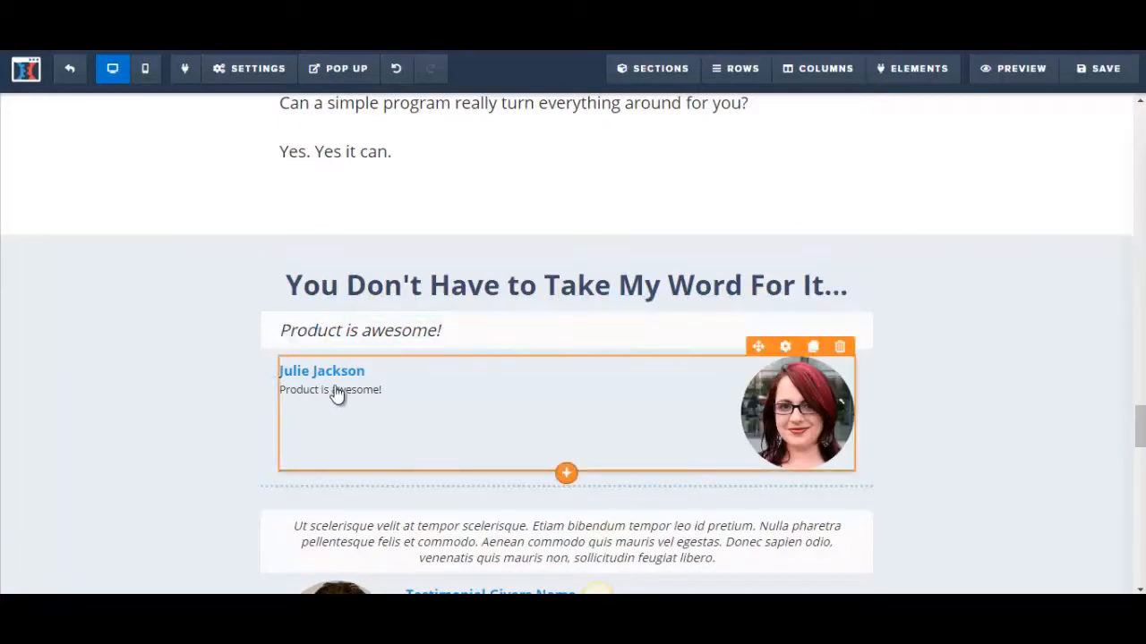
# Step: Replace the text below the first testimonial giver's name with the job title "Business Analyst"
pyautogui.click(332, 391)
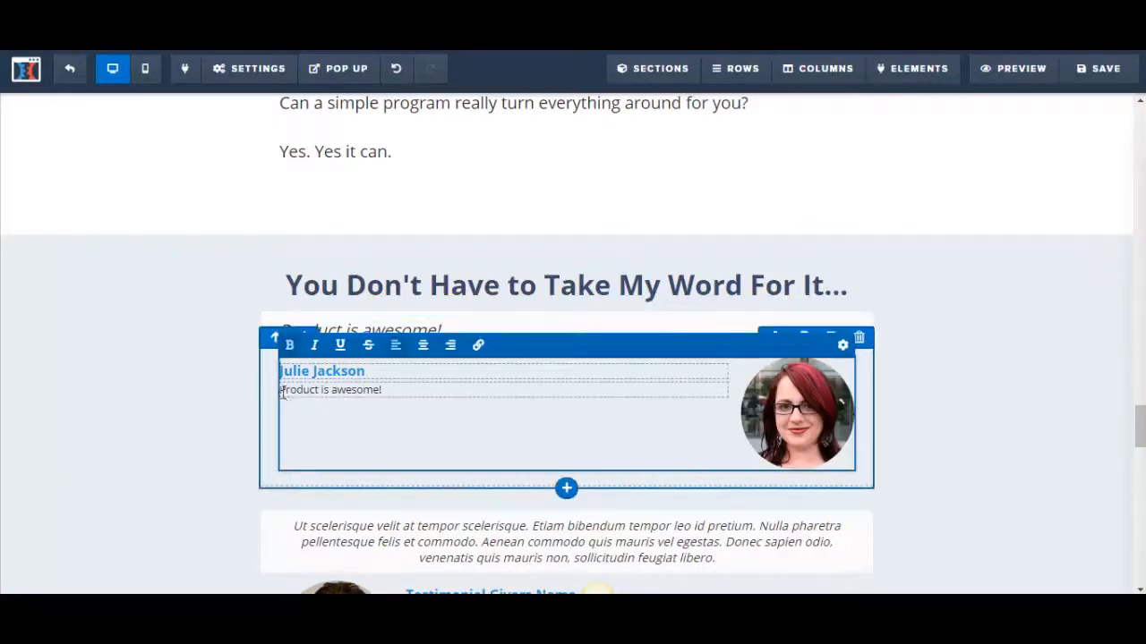
pyautogui.moveTo(280, 394); pyautogui.dragTo(427, 384)
pyautogui.press('BackSpace')
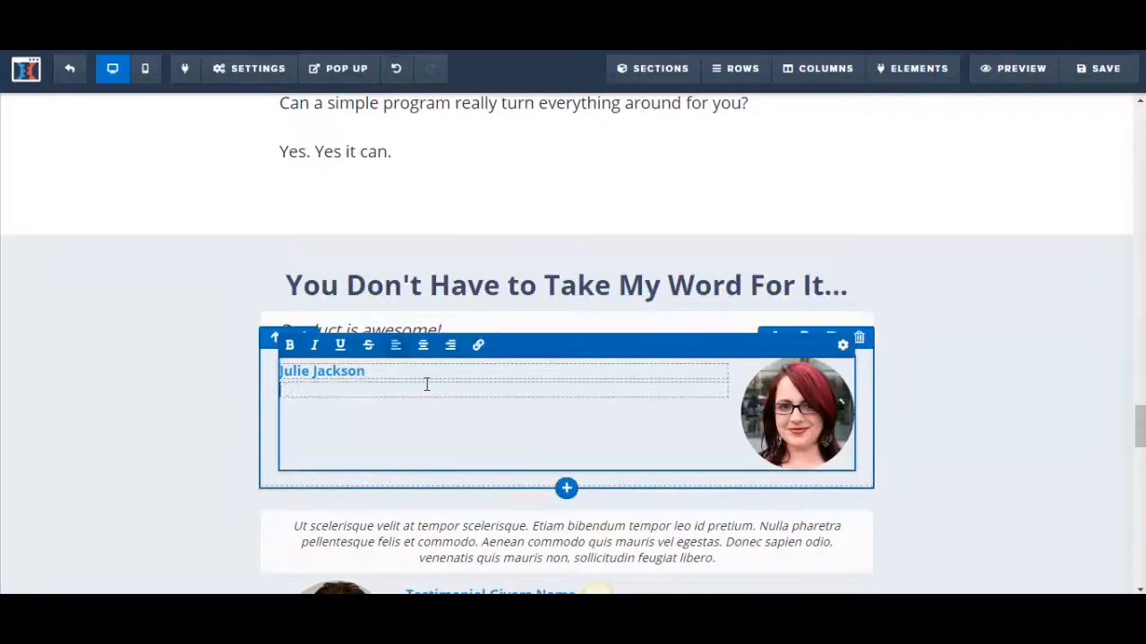
pyautogui.write('Business Analyst')
pyautogui.click(1084, 438)
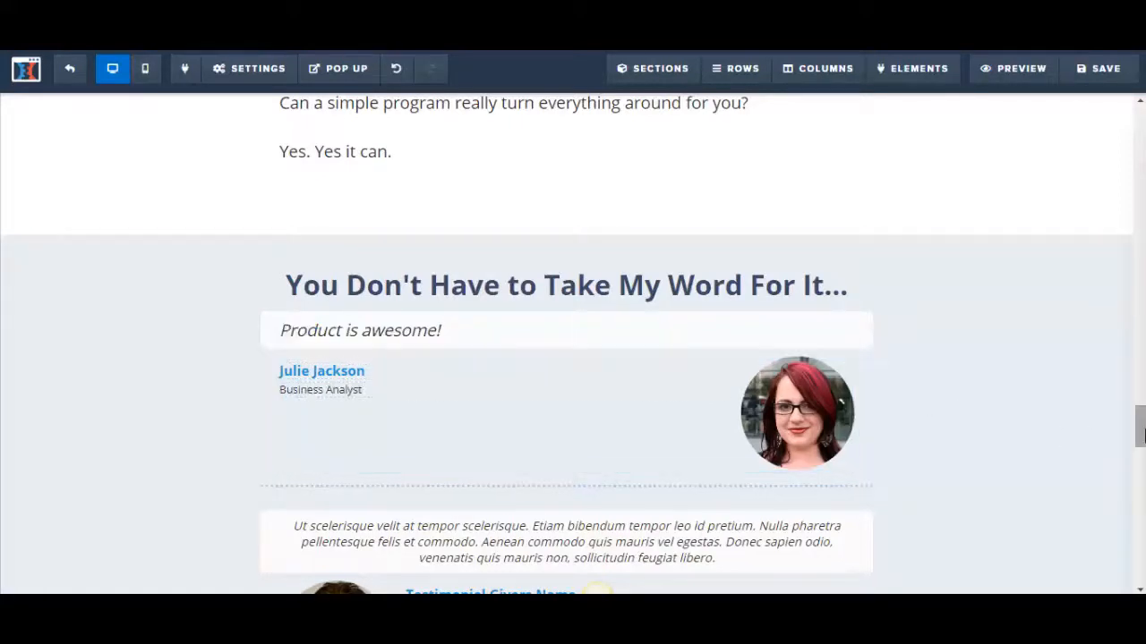
# Step: Replace the placeholder quote of the second testimonial with "I learned a lot!"
pyautogui.moveTo(1140, 430); pyautogui.dragTo(1143, 456)
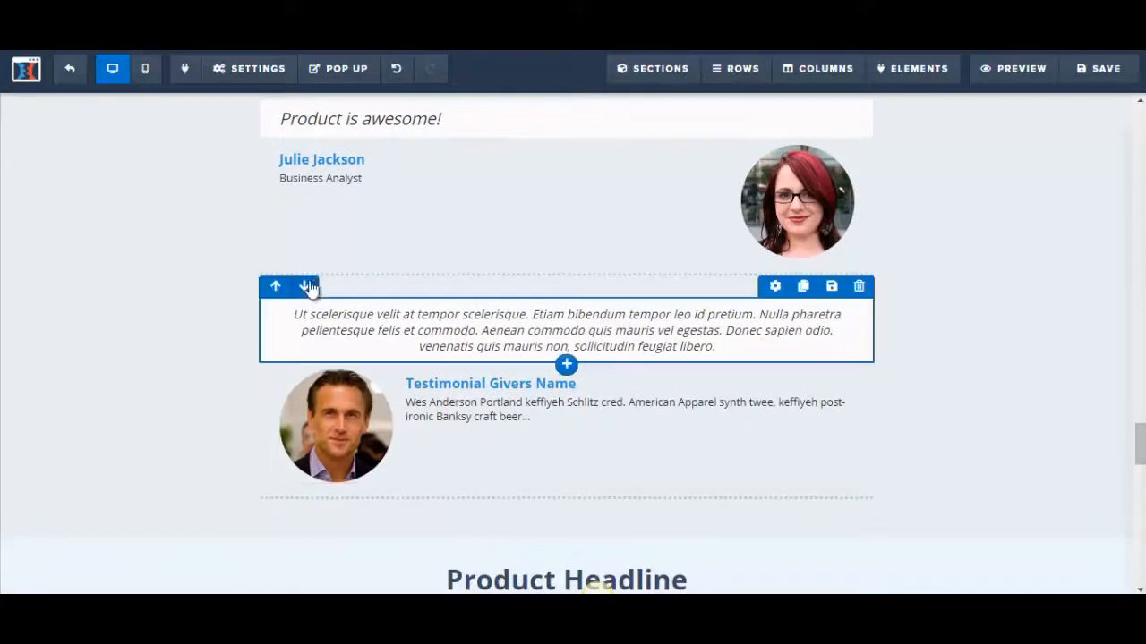
pyautogui.click(350, 334)
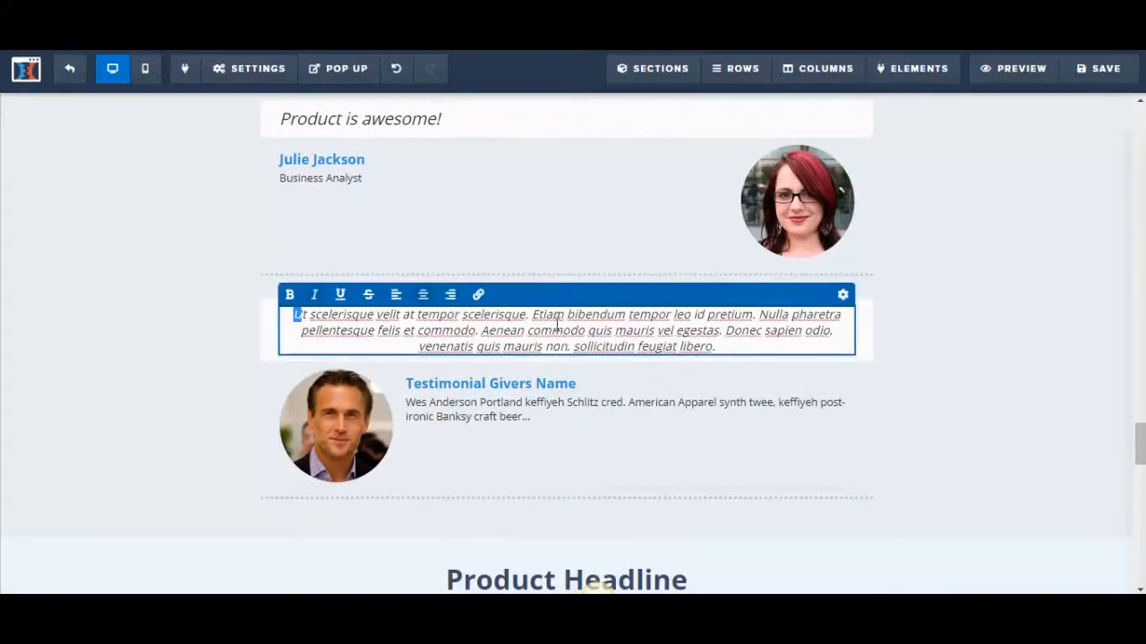
pyautogui.moveTo(293, 314); pyautogui.dragTo(740, 347)
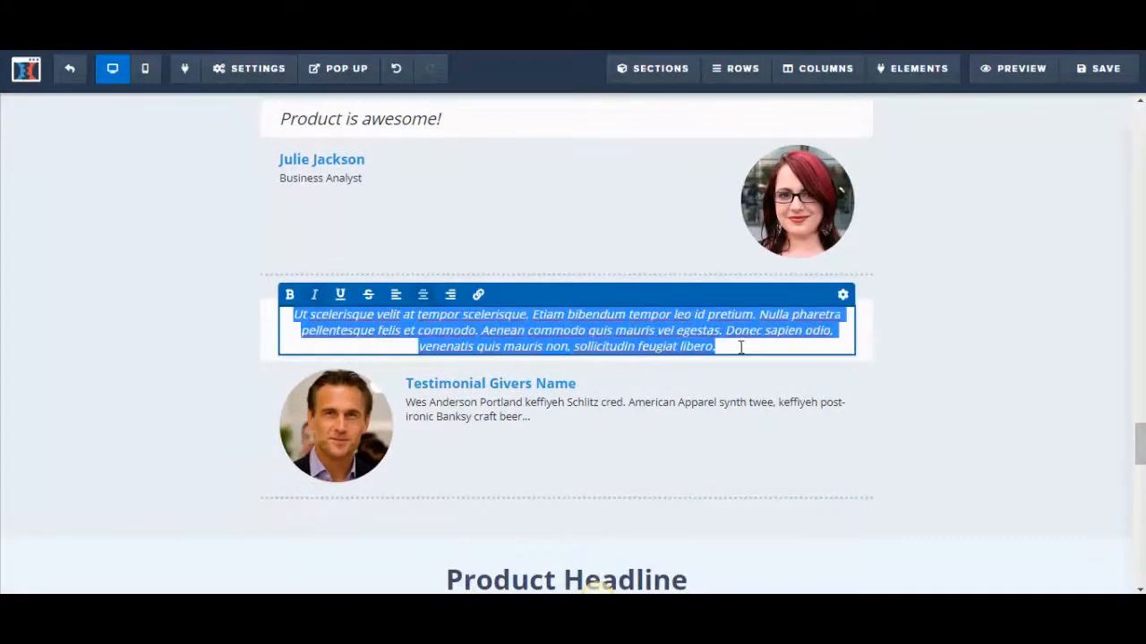
pyautogui.write('I learned a lo')
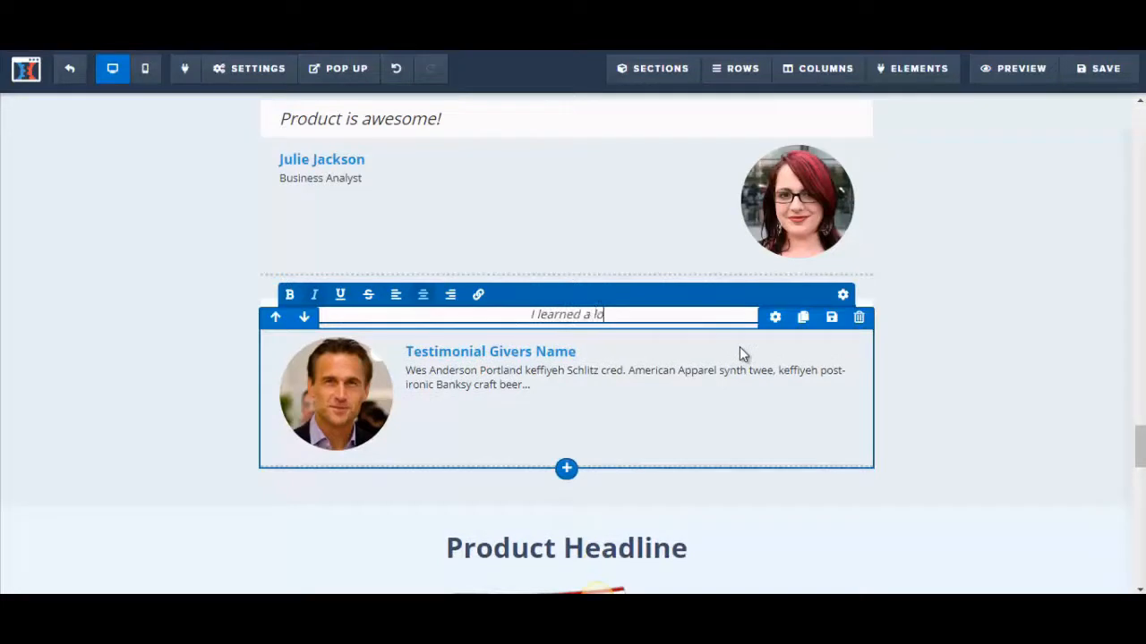
pyautogui.write('t!')
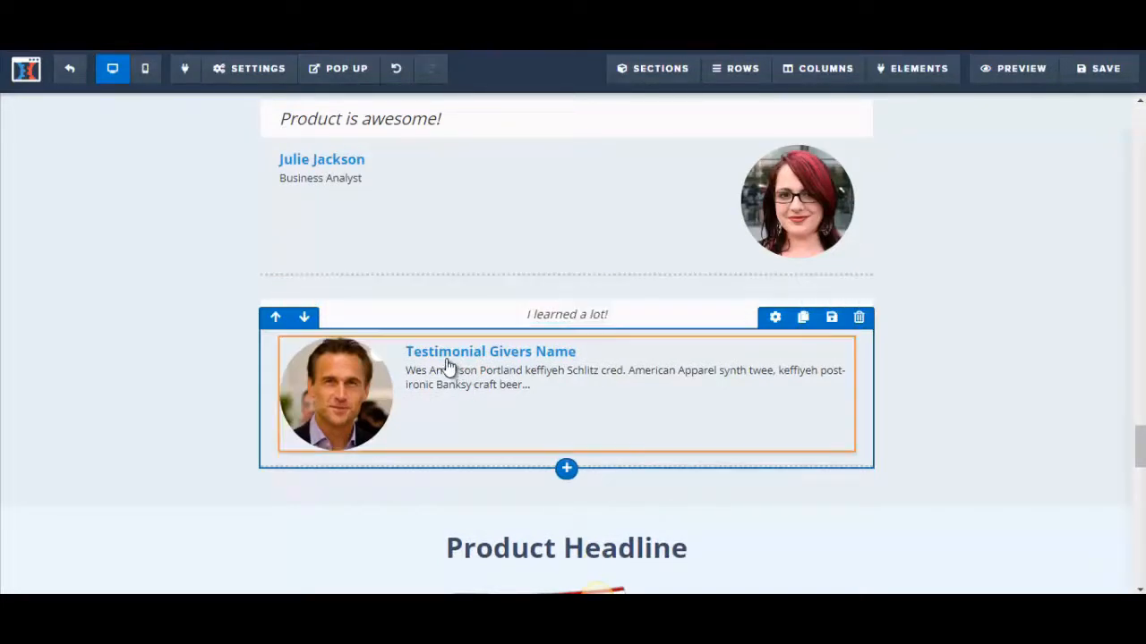
# Step: Replace the second testimonial giver's placeholder name with the customer's full name
pyautogui.click(409, 352)
pyautogui.moveTo(409, 353); pyautogui.dragTo(613, 356)
pyautogui.write('Ted')
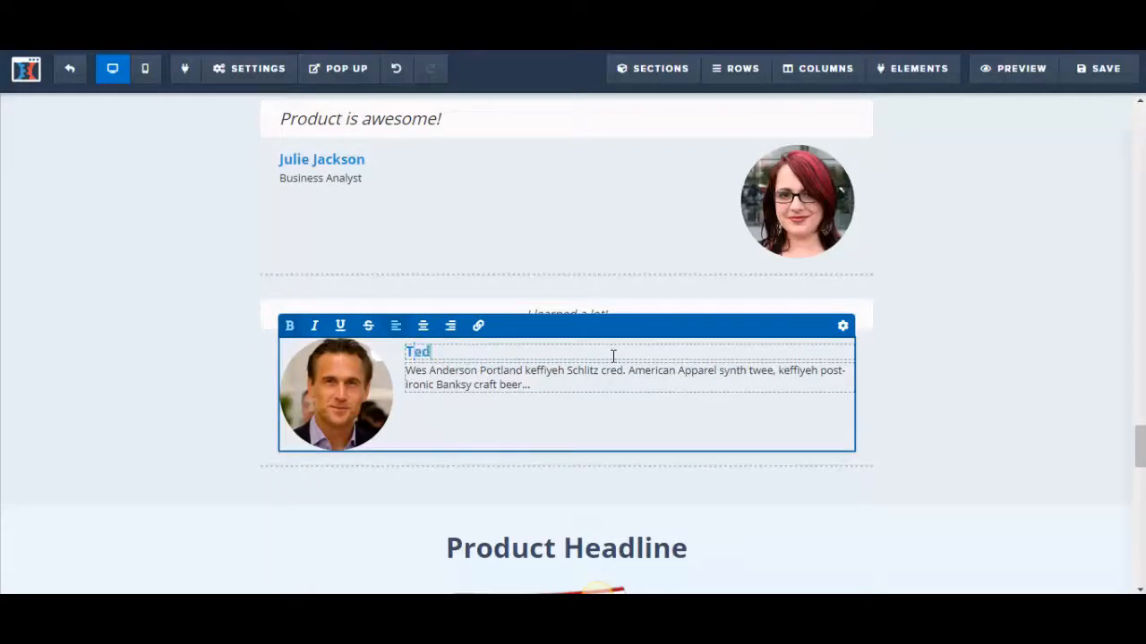
pyautogui.write(' Smith')
# Step: Replace the placeholder text below the second testimonial giver's name with "Public Speaker" and save the page
pyautogui.click(467, 385)
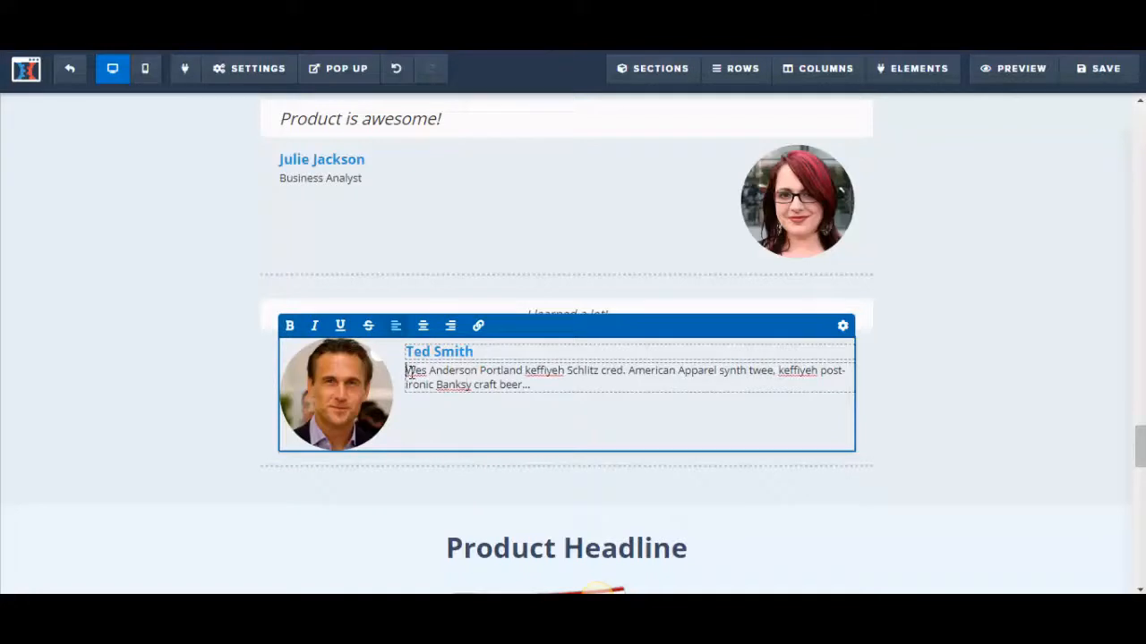
pyautogui.moveTo(409, 372); pyautogui.dragTo(562, 384)
pyautogui.write('Pub')
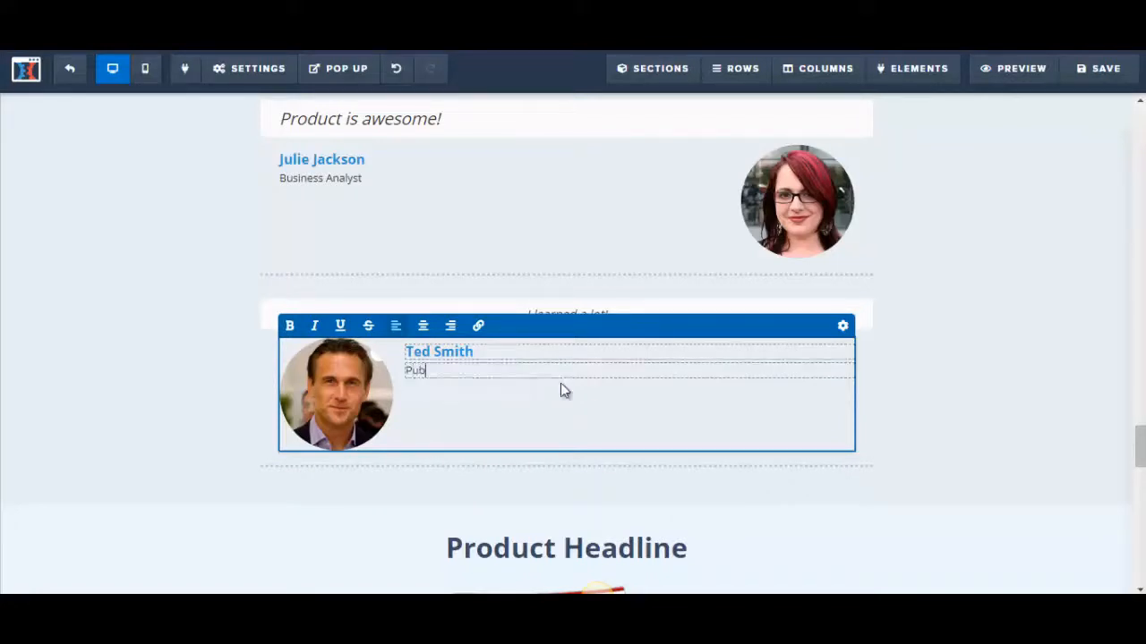
pyautogui.write('lic Speaker')
pyautogui.click(1125, 272)
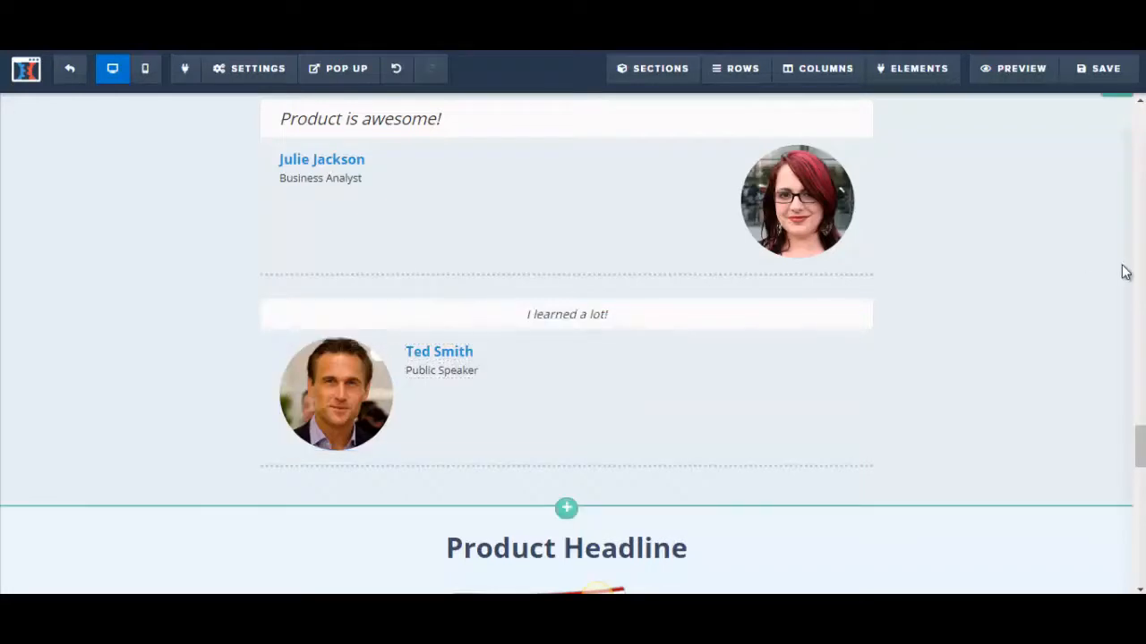
pyautogui.click(1110, 71)
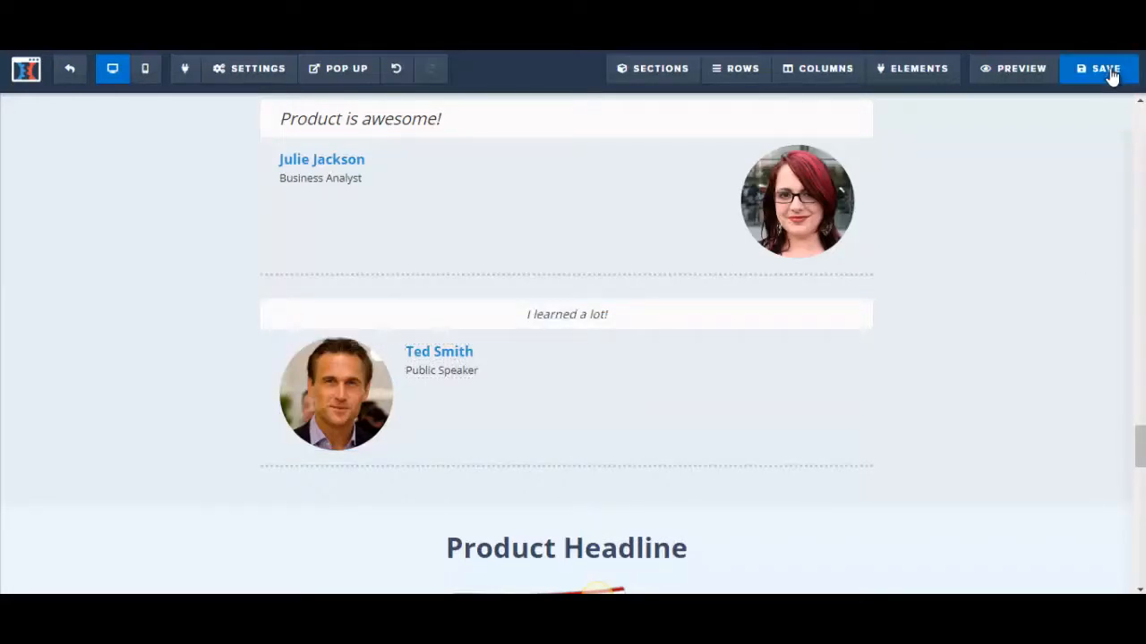
# Step: Increase the font size of the second testimonial's quote to 22
pyautogui.click(609, 319)
pyautogui.moveTo(609, 315); pyautogui.dragTo(506, 310)
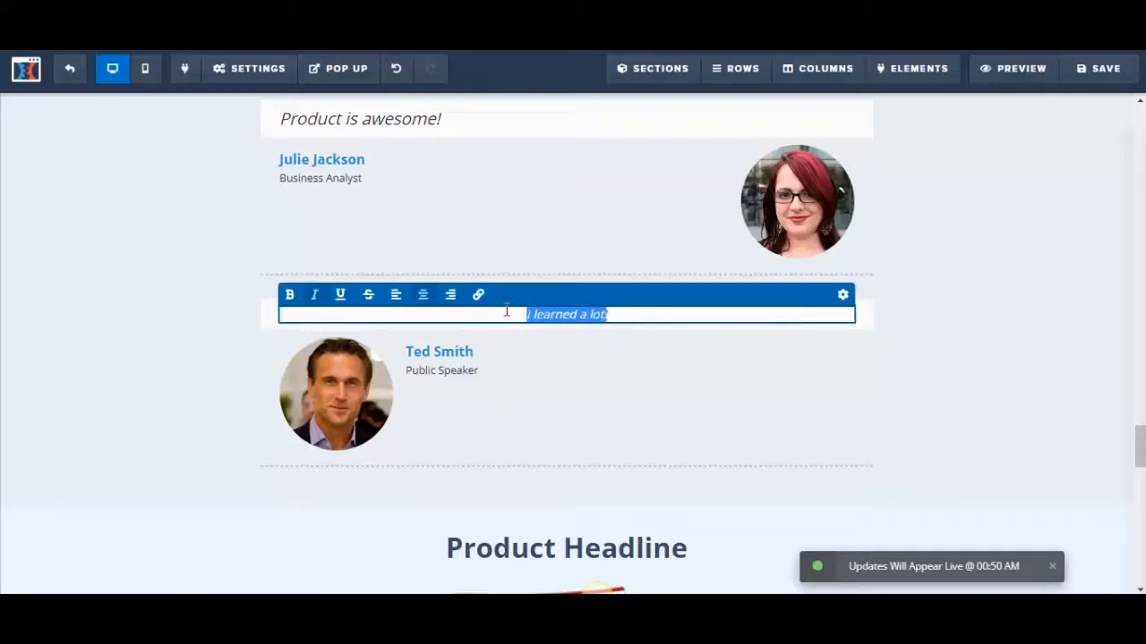
pyautogui.click(844, 298)
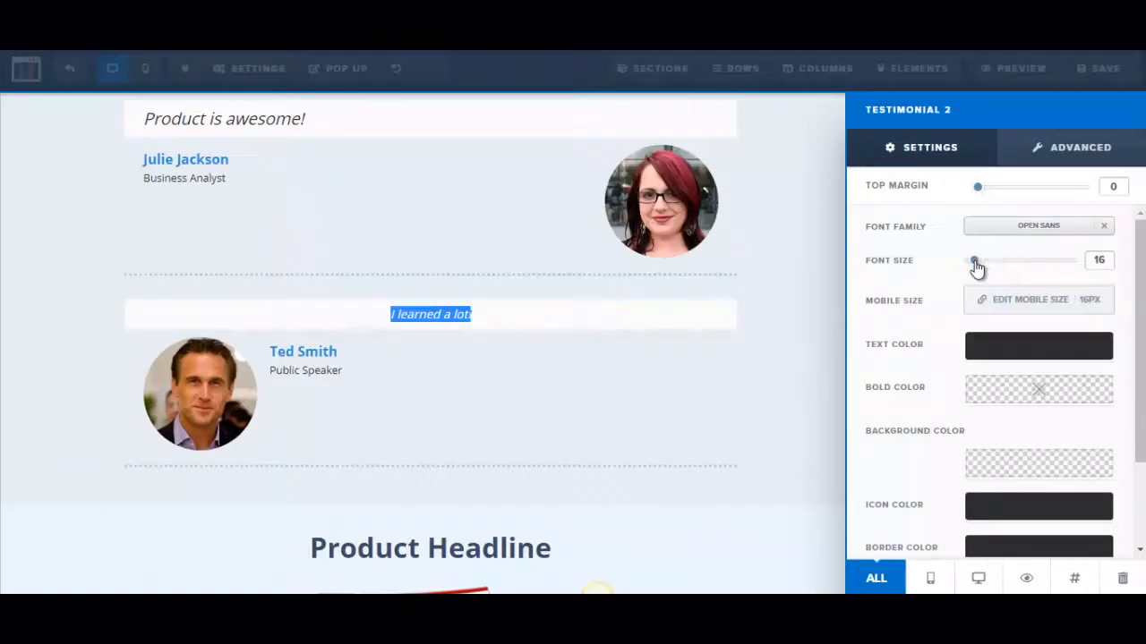
pyautogui.moveTo(976, 262); pyautogui.dragTo(986, 266)
pyautogui.click(333, 367)
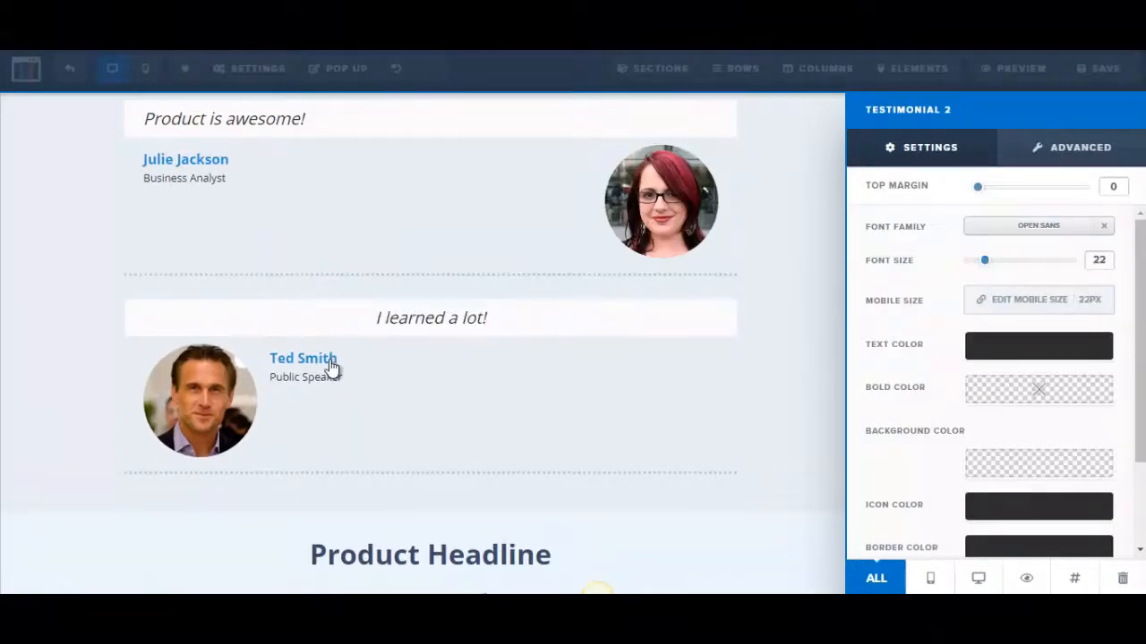
pyautogui.click(407, 358)
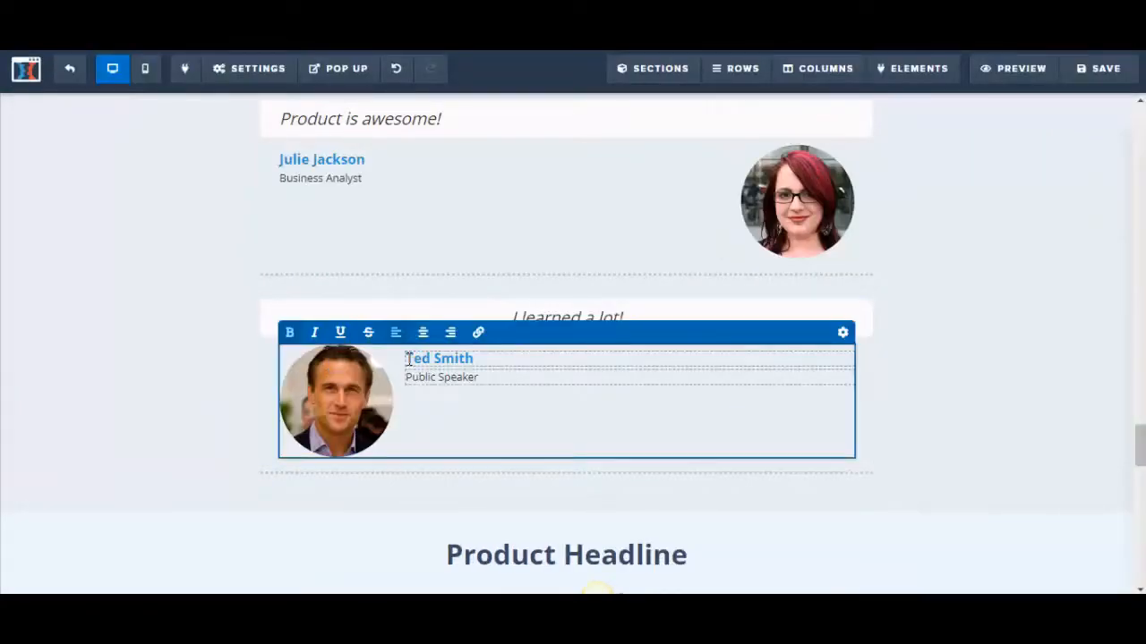
pyautogui.moveTo(407, 359); pyautogui.dragTo(479, 359)
pyautogui.click(1044, 418)
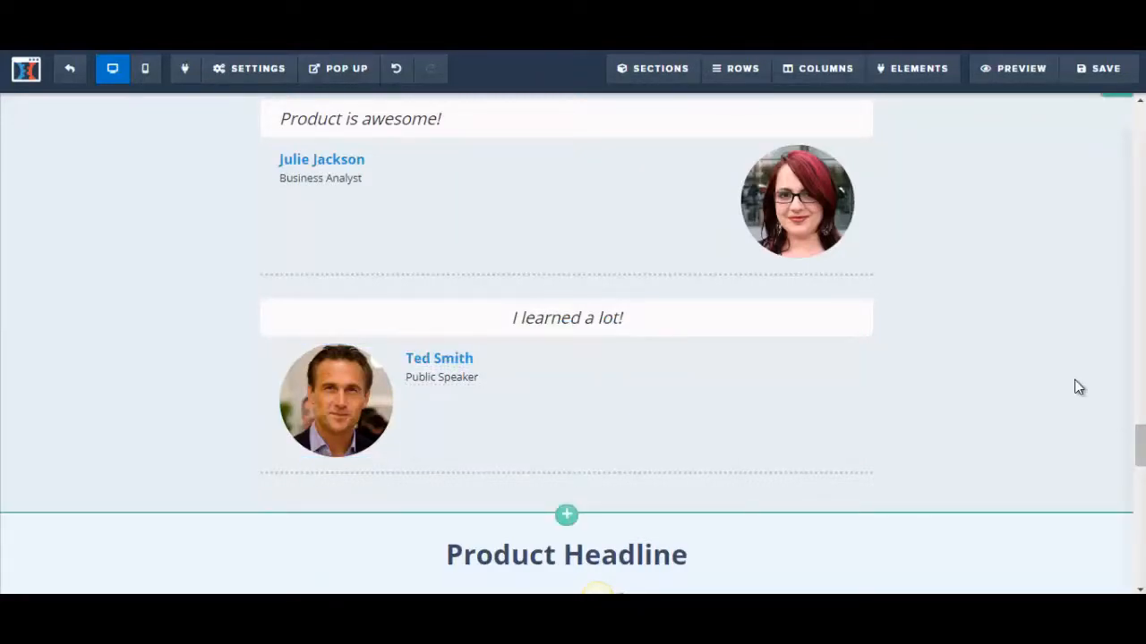
pyautogui.scroll(1, 1139, 438)
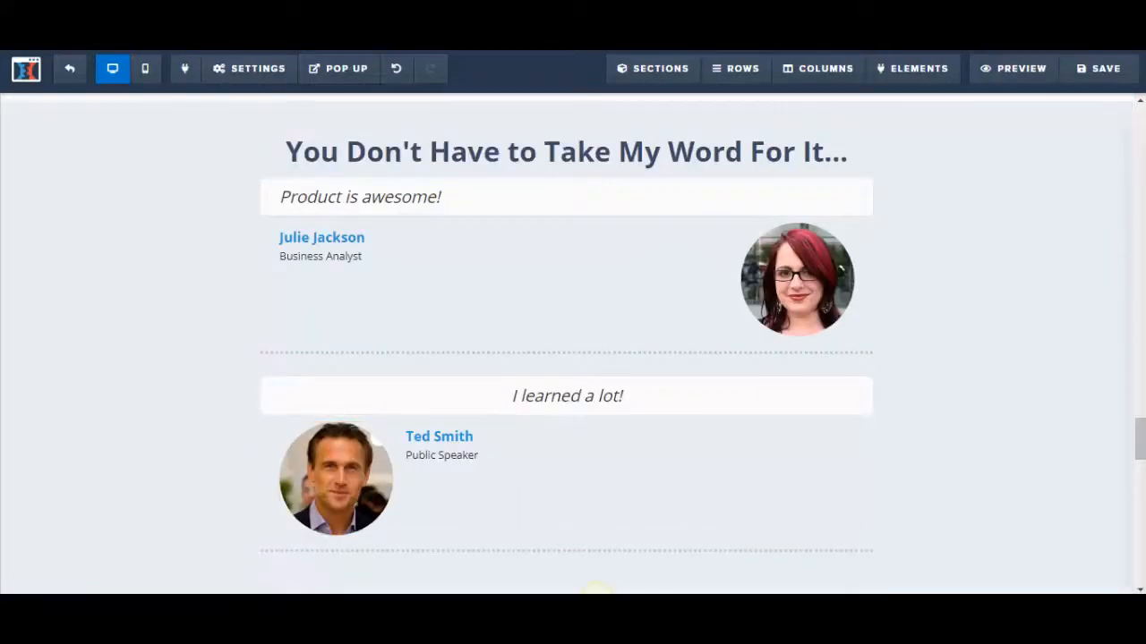
# Step: Switch to the Word document and review the remaining sales copy after the testimonials, from the catch headline through the bonuses, guarantee and closing
pyautogui.moveTo(276, 609)
pyautogui.click(325, 608)
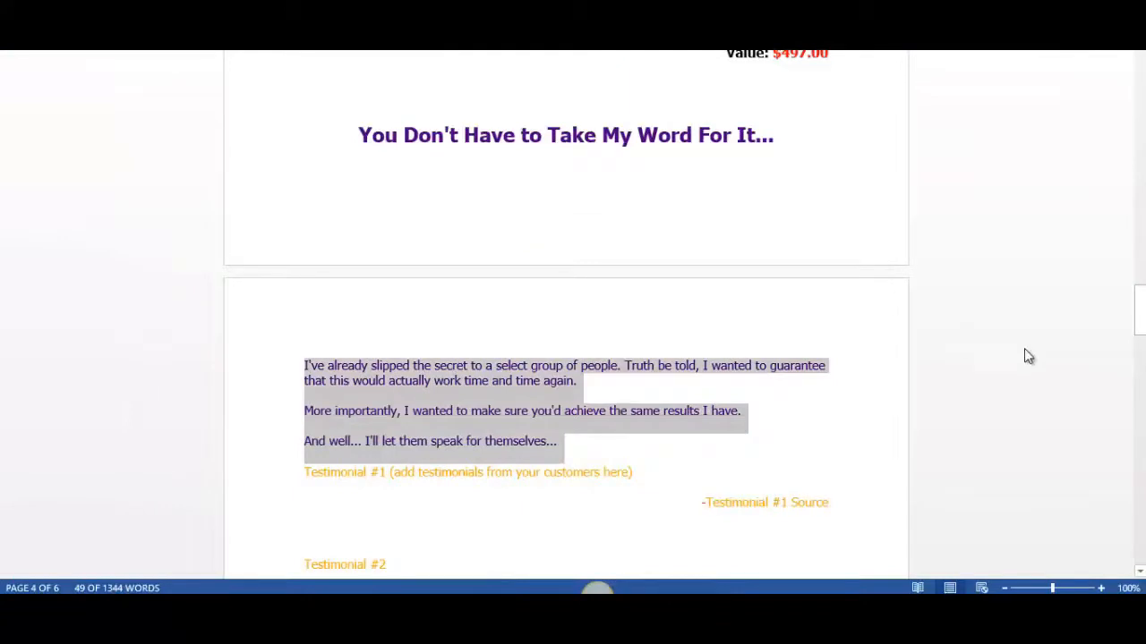
pyautogui.moveTo(1143, 316); pyautogui.dragTo(1141, 364)
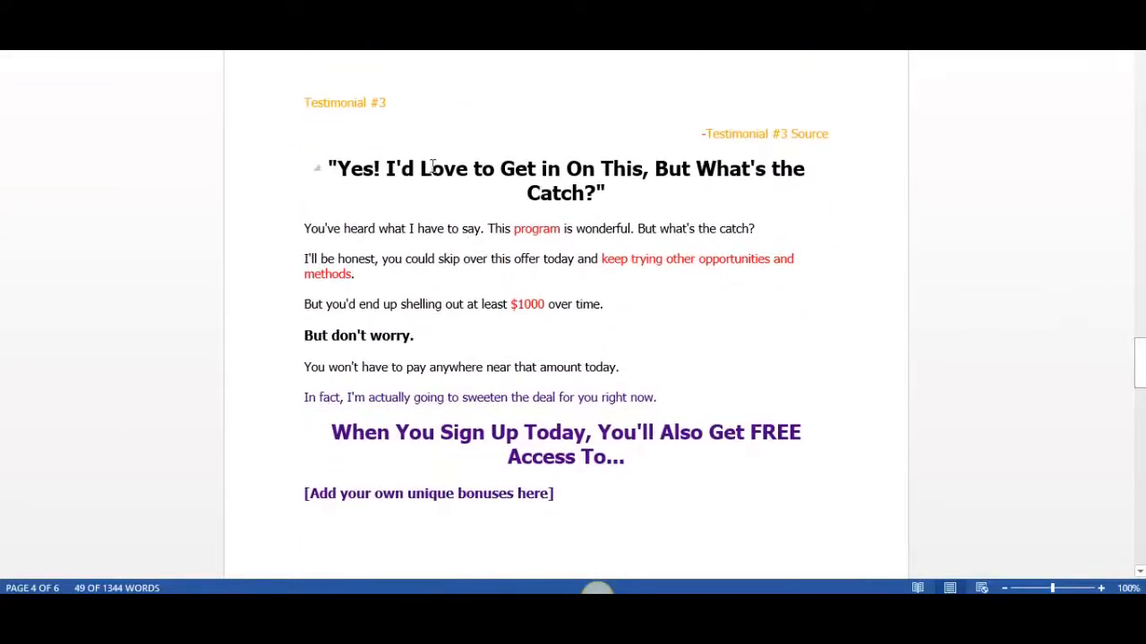
pyautogui.click(366, 173)
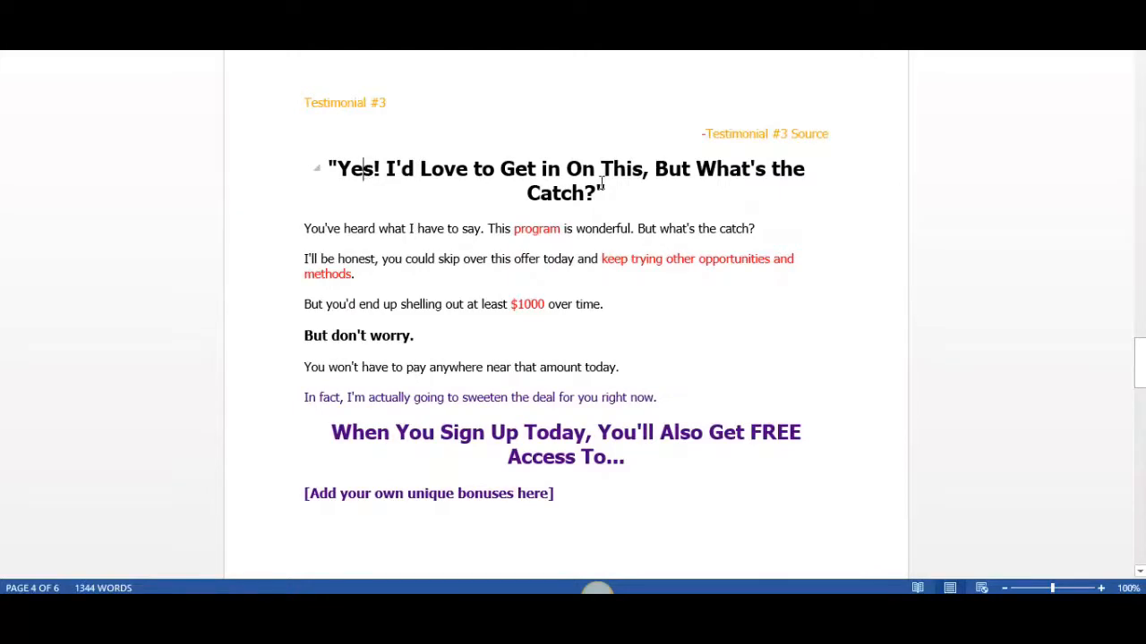
pyautogui.moveTo(1141, 363); pyautogui.dragTo(1142, 397)
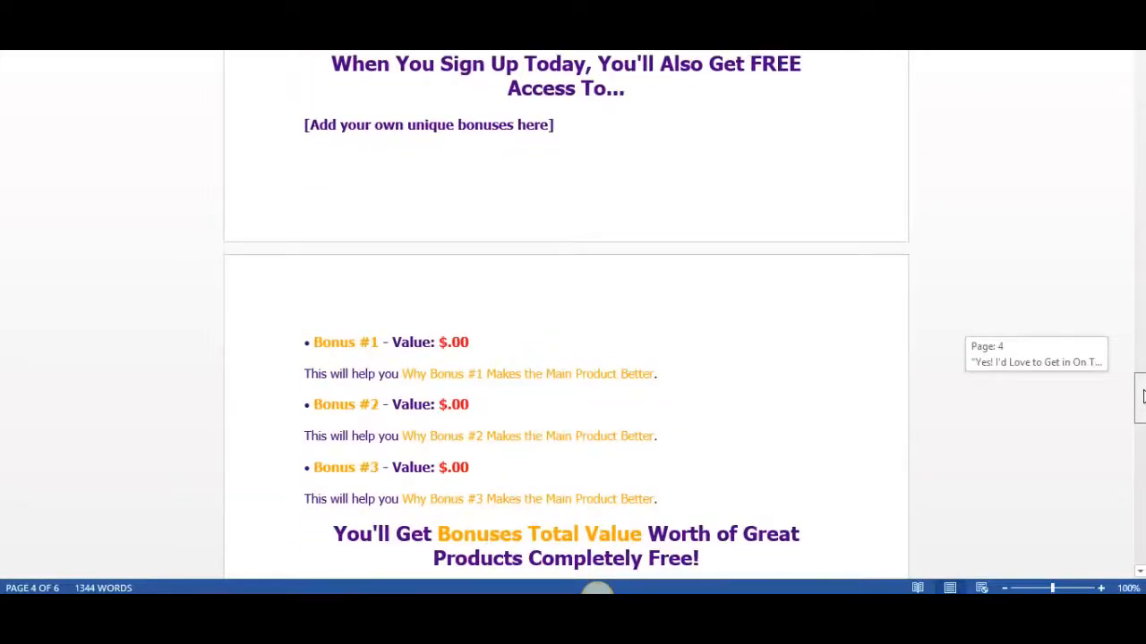
pyautogui.moveTo(1141, 396); pyautogui.dragTo(1140, 443)
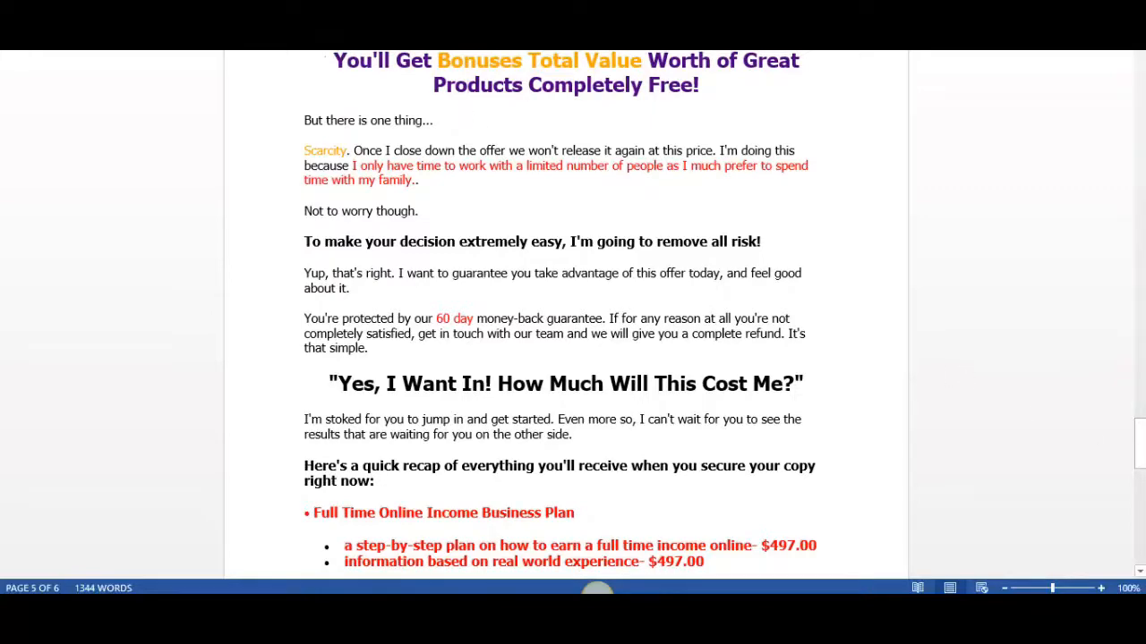
pyautogui.moveTo(1140, 443); pyautogui.dragTo(1142, 530)
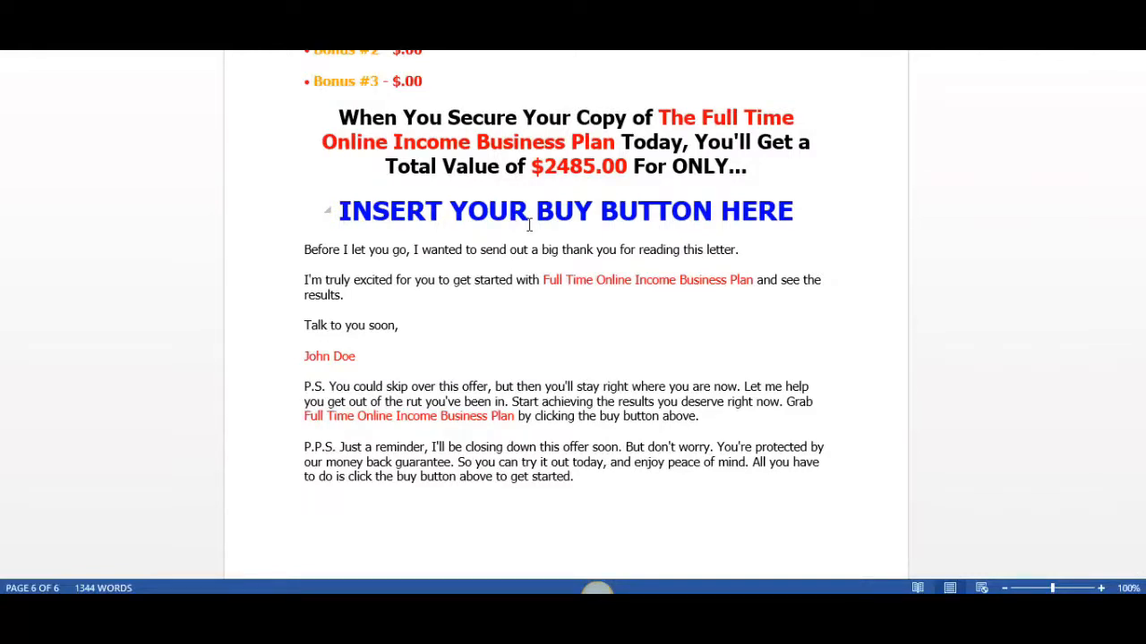
pyautogui.moveTo(1140, 530); pyautogui.dragTo(1141, 452)
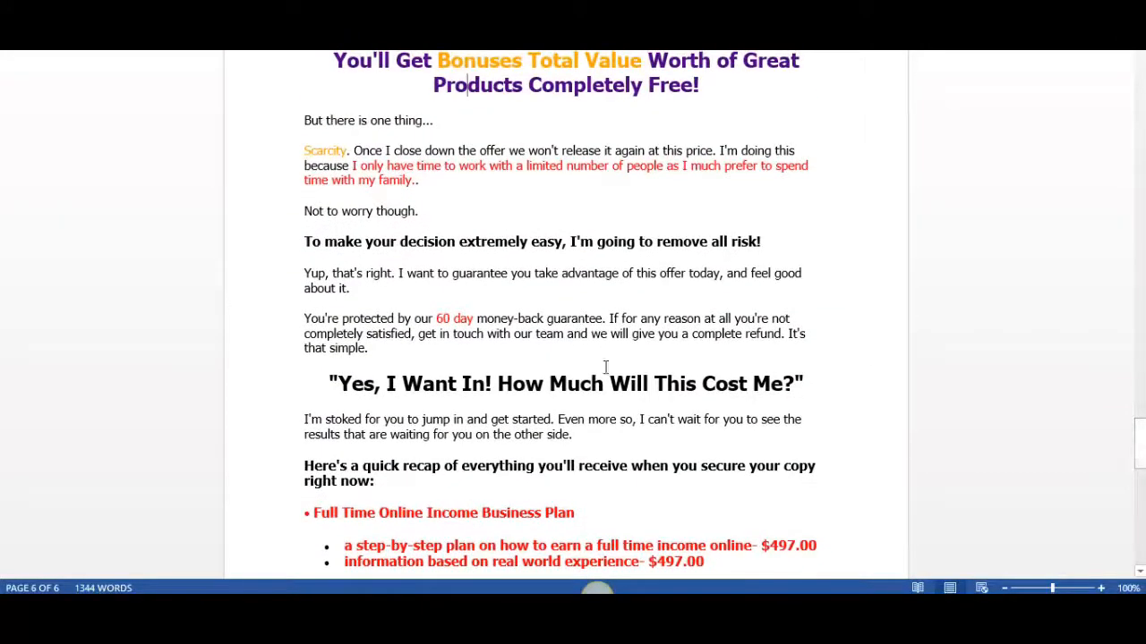